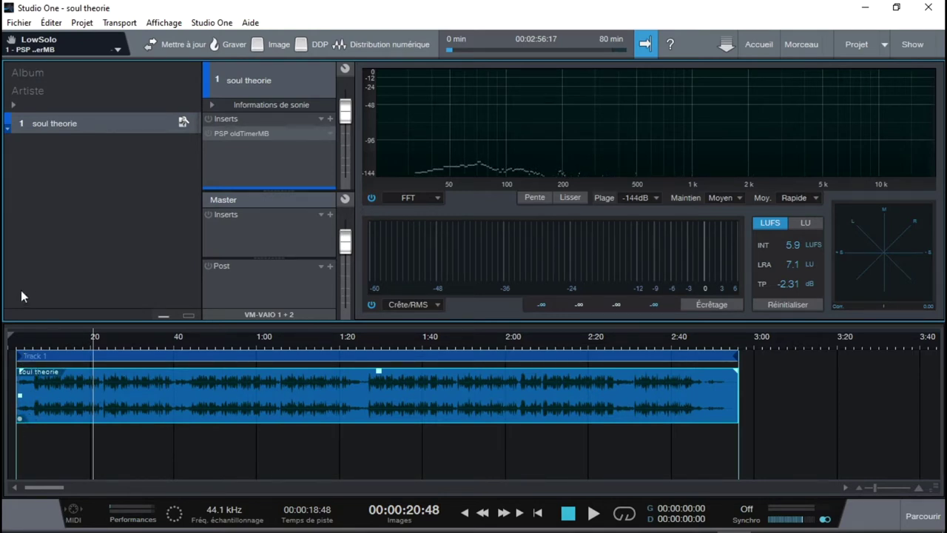
Play the soul theorie track from the beginning with its inserts bypassed to hear the unprocessed sound, and stop playback.
{"action": "mouse_move", "coordinate": [562, 529]}
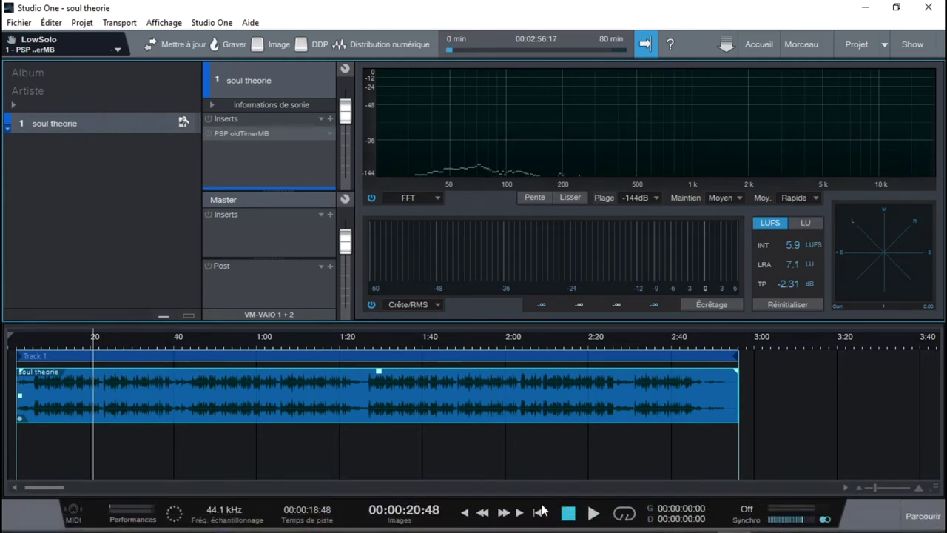
{"action": "left_click", "coordinate": [539, 514]}
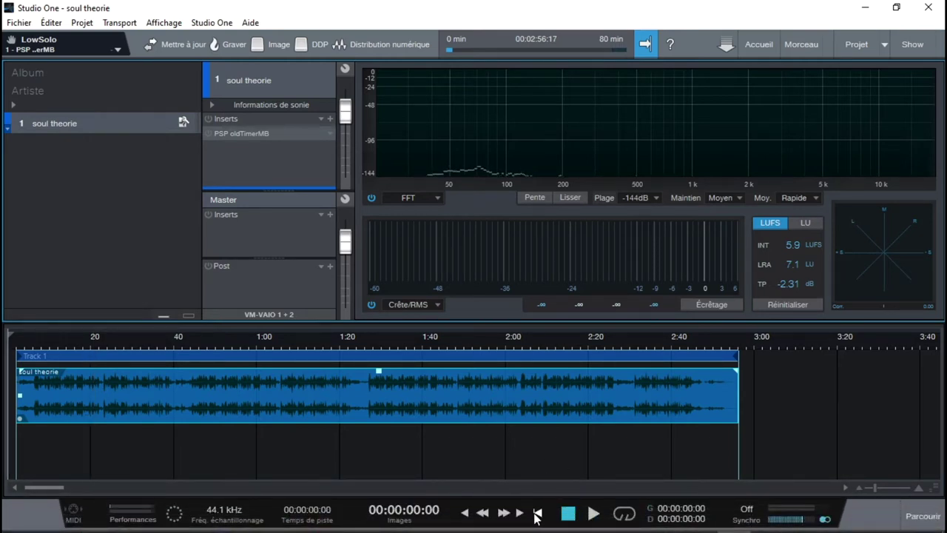
{"action": "left_click", "coordinate": [593, 513]}
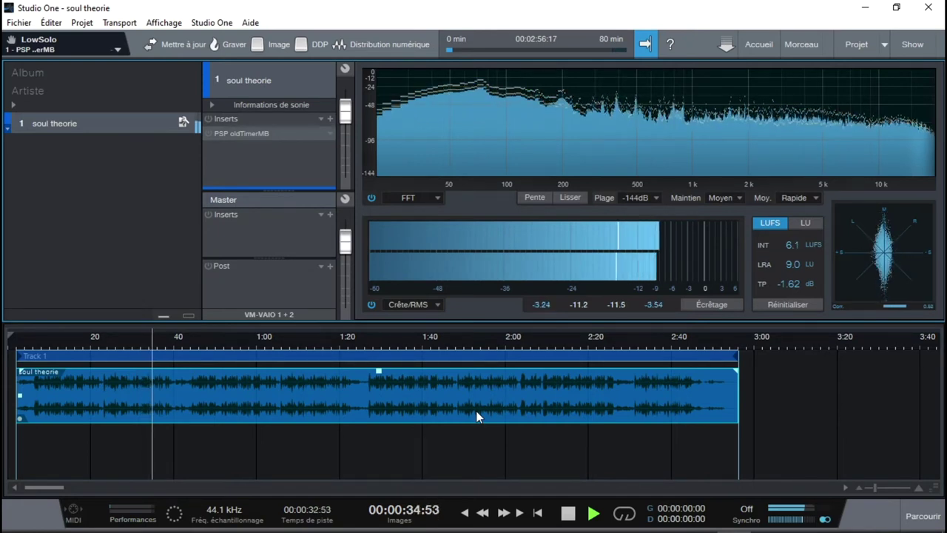
{"action": "key", "text": "space"}
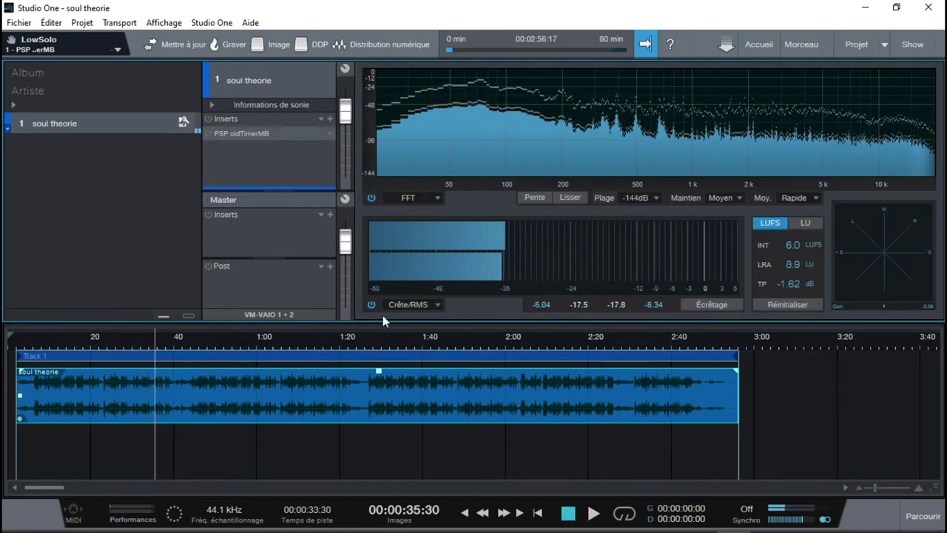
Activate the soul theorie track's inserts and open the PSP oldTimerMB plug-in editor.
{"action": "left_click", "coordinate": [209, 120]}
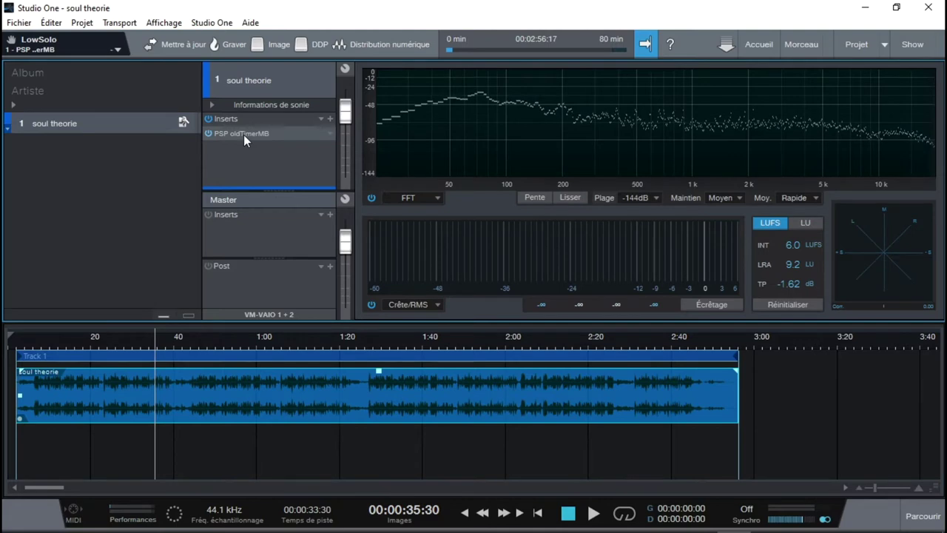
{"action": "left_click", "coordinate": [244, 134]}
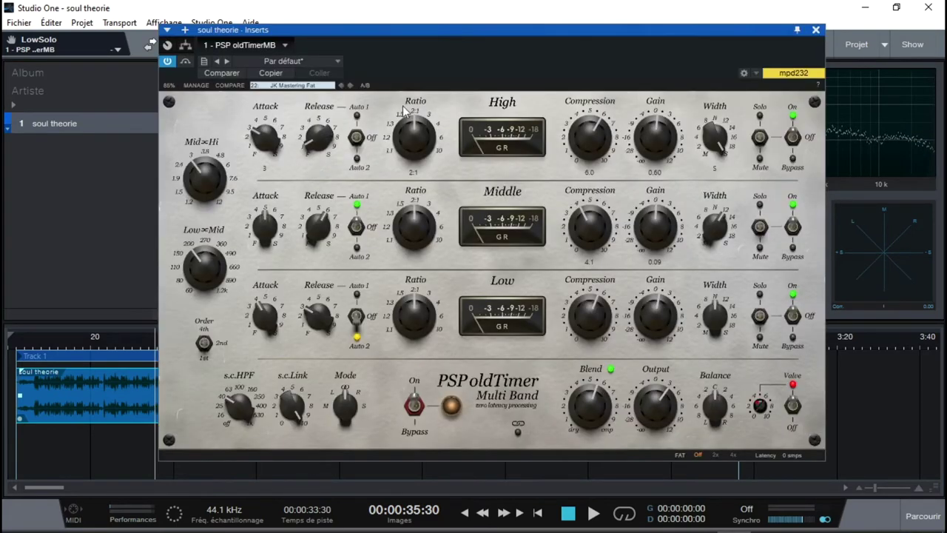
Examine the plug-in's GUI size choices, preset management commands and full preset list without picking anything.
{"action": "left_click", "coordinate": [169, 86]}
{"action": "left_click", "coordinate": [194, 99]}
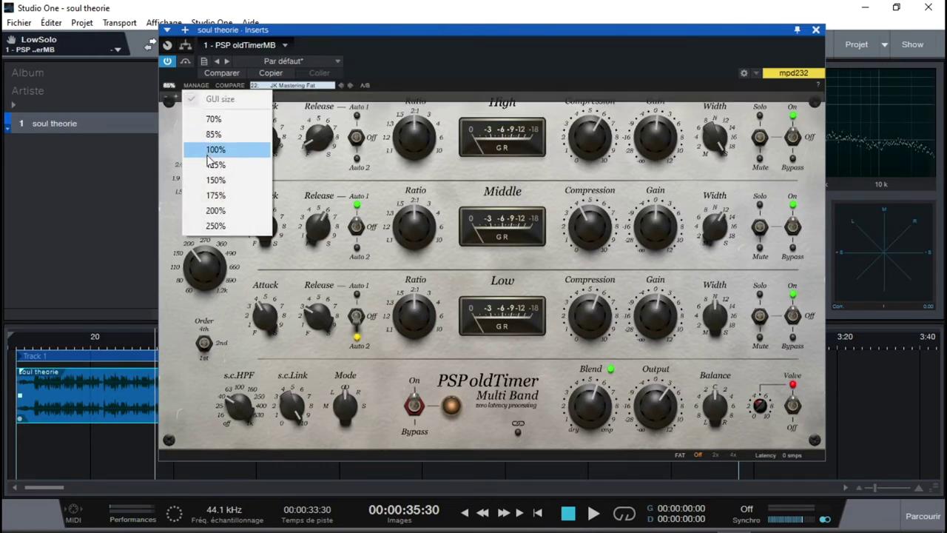
{"action": "left_click", "coordinate": [196, 87]}
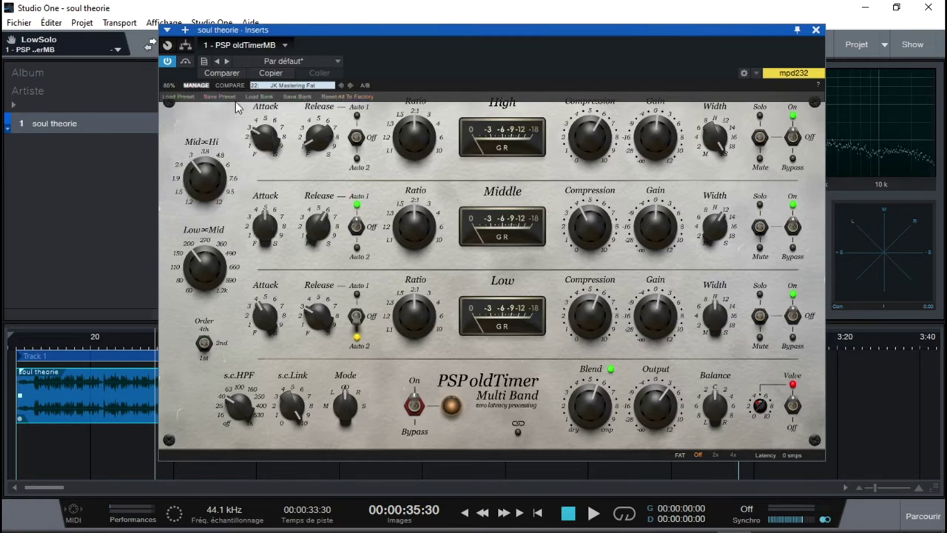
{"action": "left_click", "coordinate": [232, 87]}
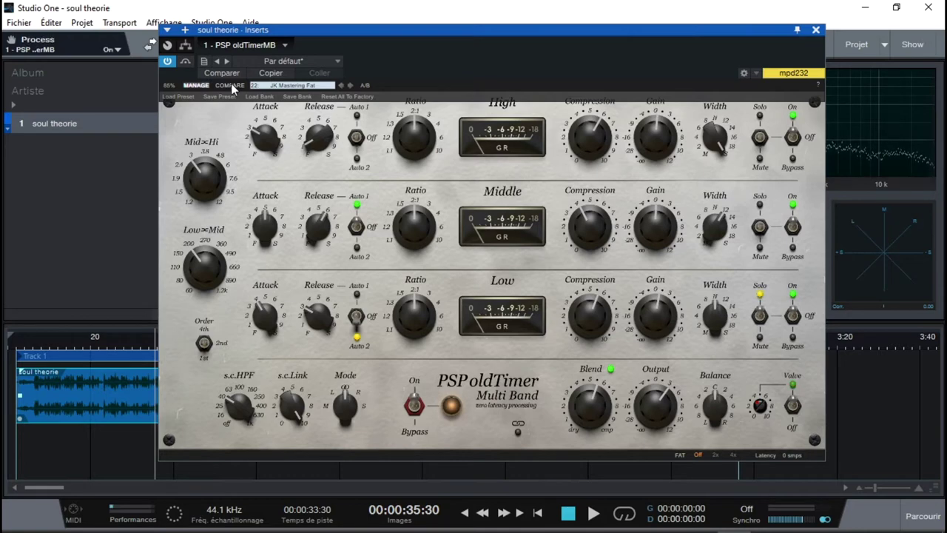
{"action": "left_click", "coordinate": [303, 85]}
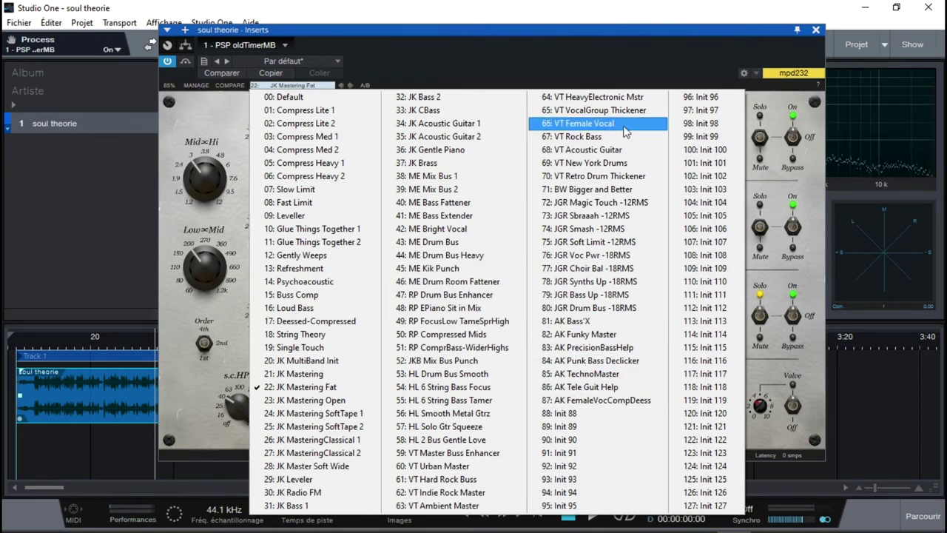
{"action": "left_click", "coordinate": [611, 60]}
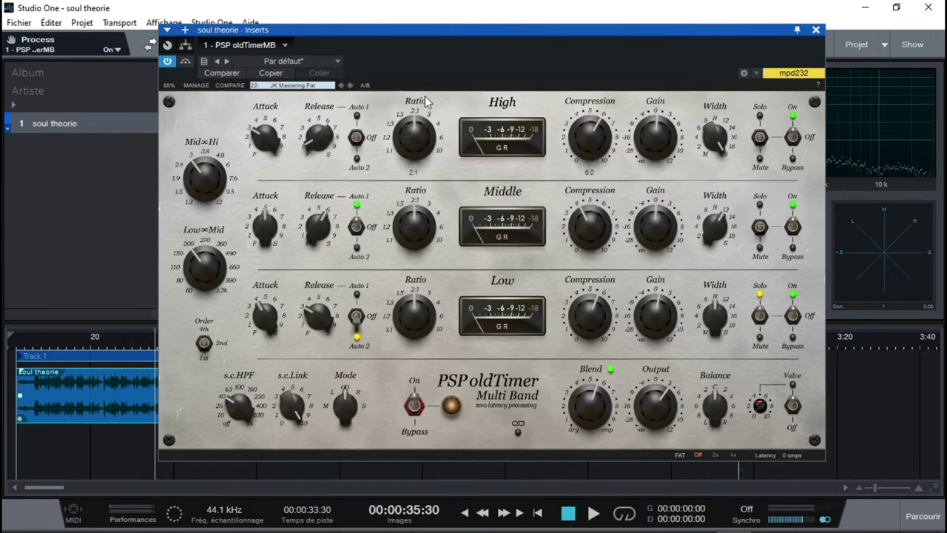
{"action": "left_click", "coordinate": [333, 136]}
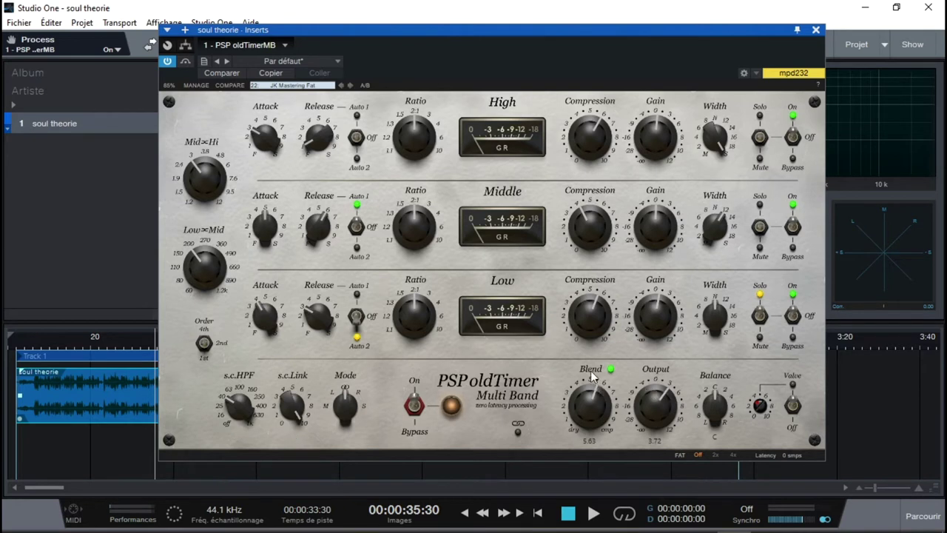
Sweep the Blend between fully compressed and fully dry, and set it to about 5.57.
{"action": "left_click_drag", "start_coordinate": [597, 416], "coordinate": [599, 340]}
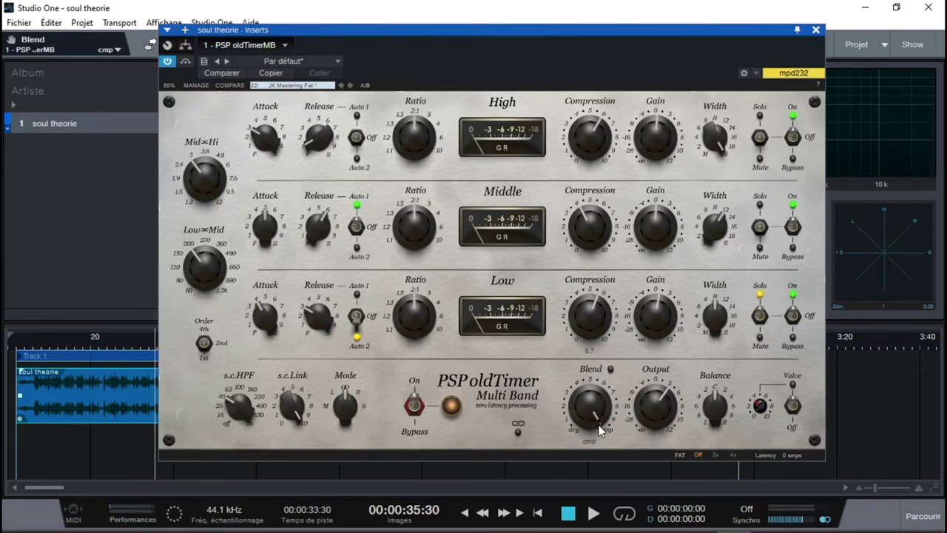
{"action": "left_click_drag", "start_coordinate": [599, 429], "coordinate": [597, 466]}
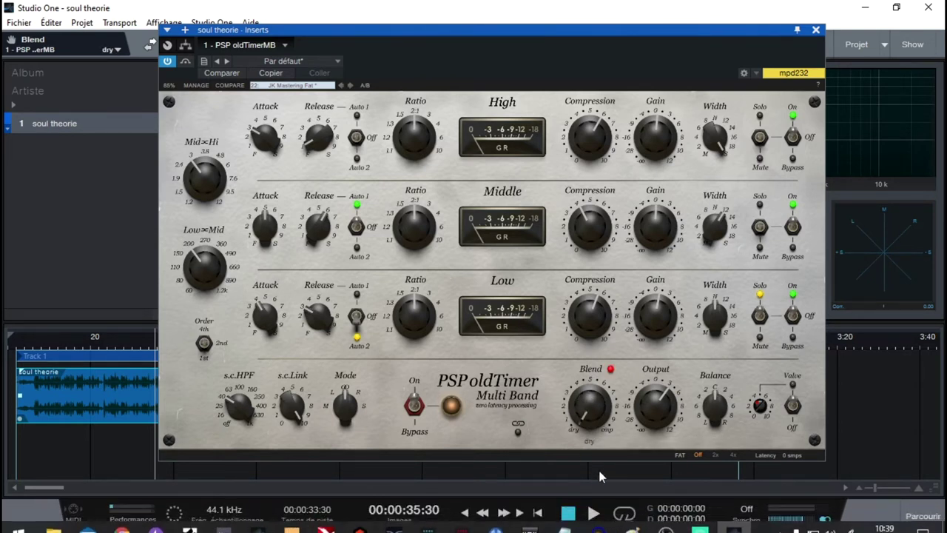
{"action": "left_click_drag", "start_coordinate": [588, 412], "coordinate": [583, 316]}
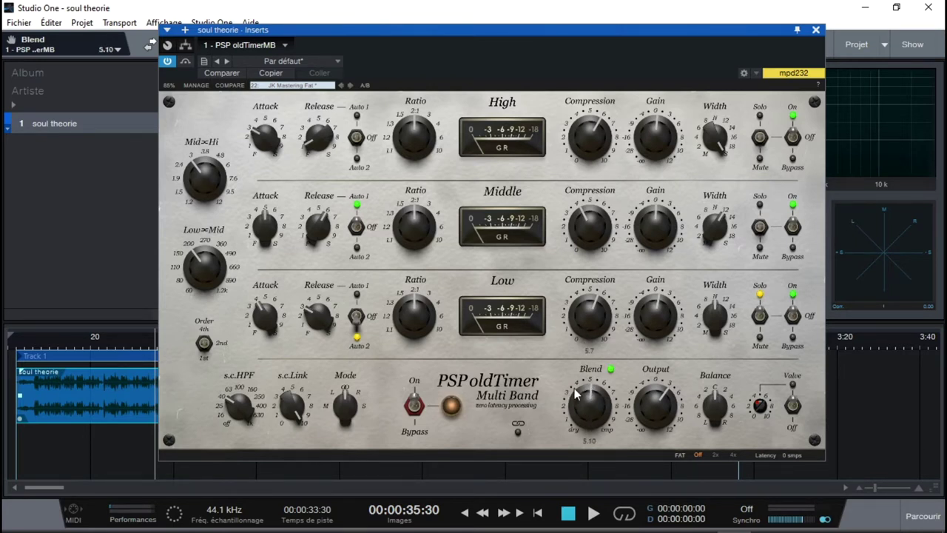
{"action": "left_click_drag", "start_coordinate": [579, 406], "coordinate": [584, 386]}
{"action": "left_click_drag", "start_coordinate": [584, 385], "coordinate": [582, 392]}
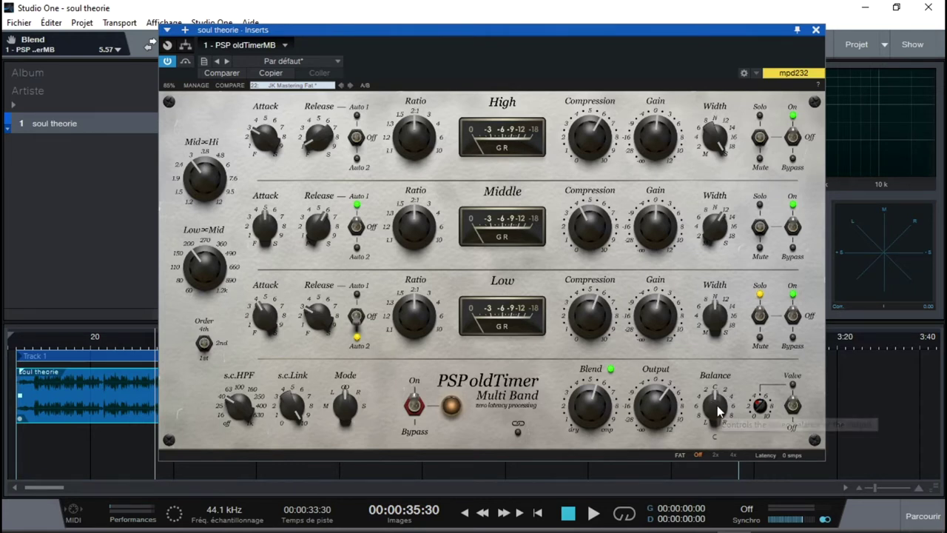
Shift the output Balance to 0.4R dB and set the Valve depth to 3.3 with the valve stage on.
{"action": "left_click", "coordinate": [717, 405]}
{"action": "left_click_drag", "start_coordinate": [717, 413], "coordinate": [723, 415]}
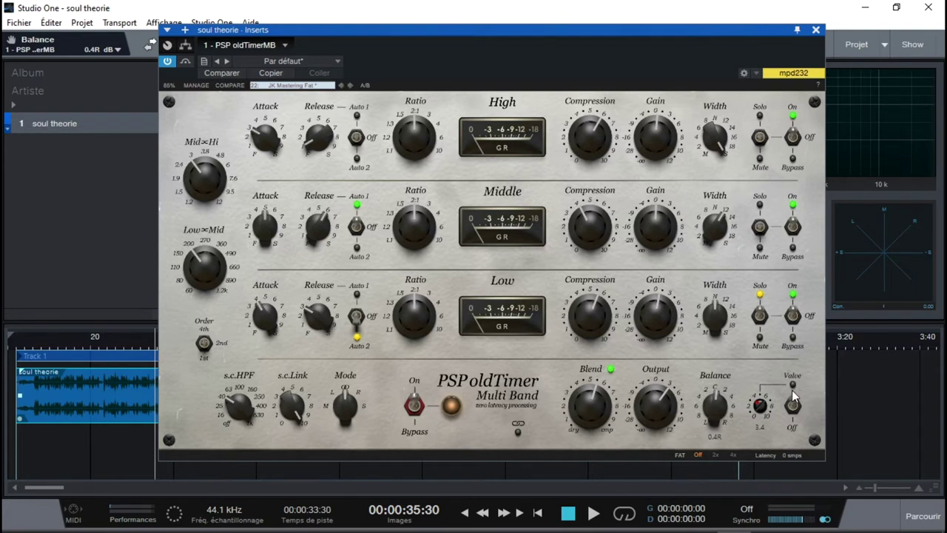
{"action": "left_click_drag", "start_coordinate": [793, 405], "coordinate": [770, 424]}
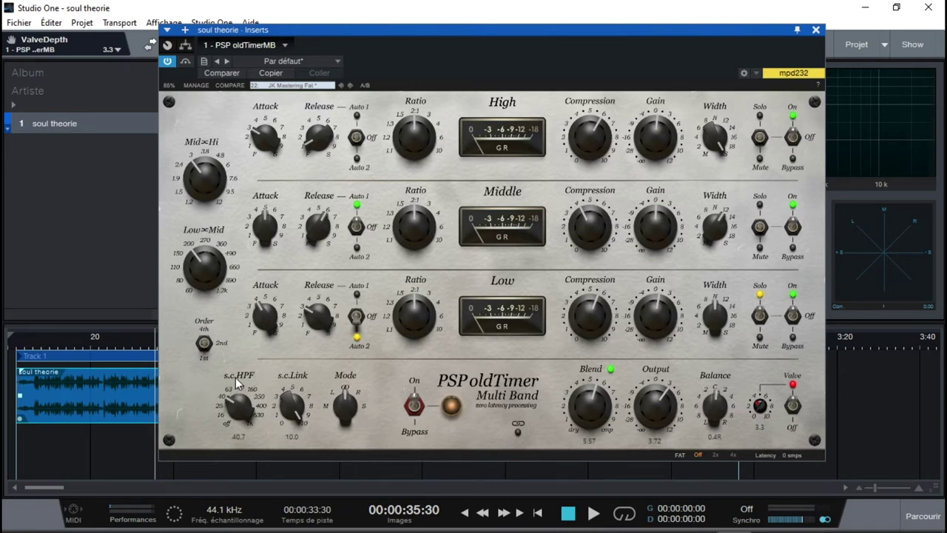
Set the sidechain high-pass filter to 251 Hz and the Mid/Hi crossover frequency to 3120 Hz.
{"action": "left_click_drag", "start_coordinate": [240, 408], "coordinate": [250, 354]}
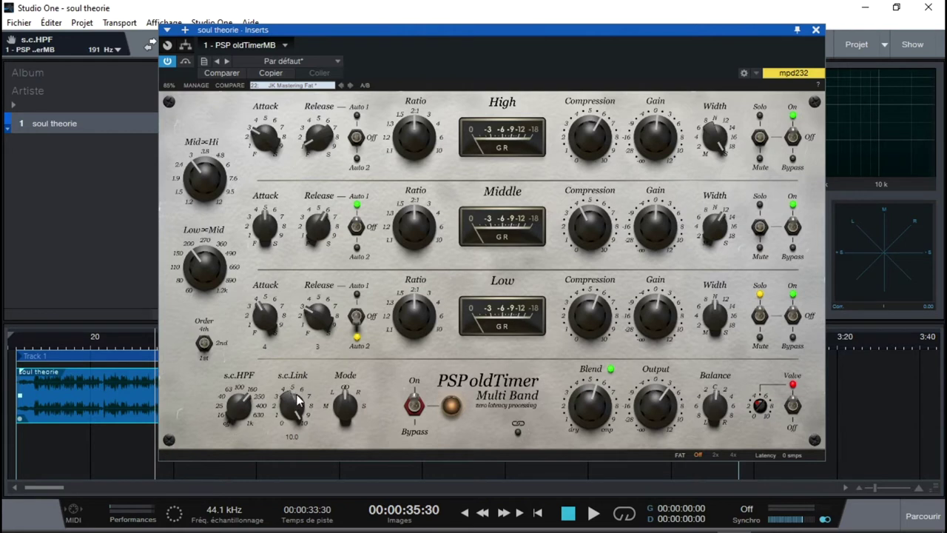
{"action": "left_click_drag", "start_coordinate": [236, 403], "coordinate": [232, 391]}
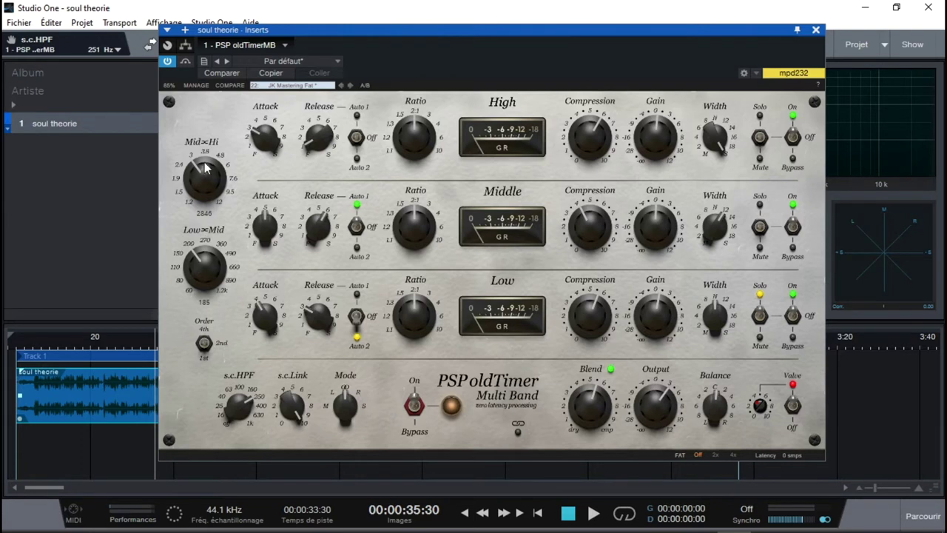
{"action": "scroll", "coordinate": [200, 178], "scroll_direction": "up", "scroll_amount": 2}
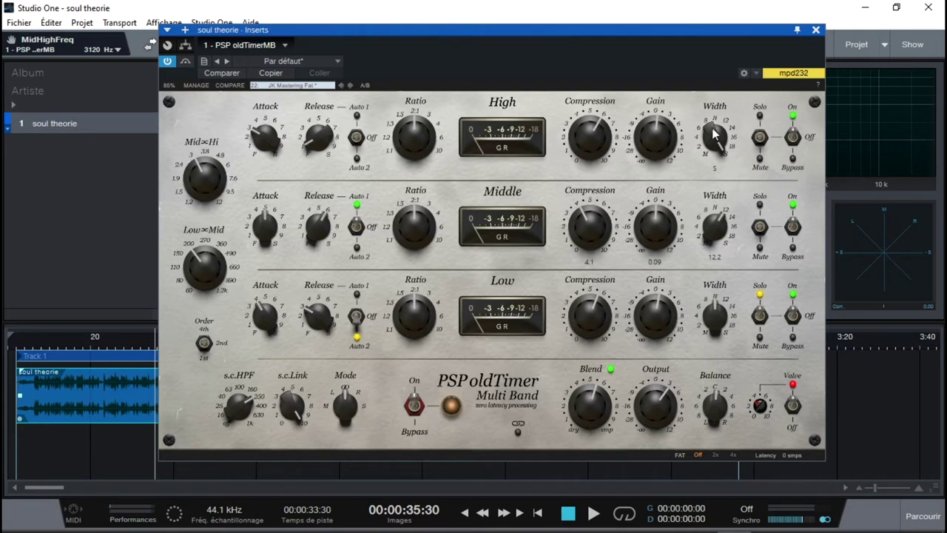
Narrow the High band's stereo width, set the Middle band's width to 10.2, and sweep the Low band's width.
{"action": "left_click_drag", "start_coordinate": [714, 132], "coordinate": [758, 267]}
{"action": "left_click_drag", "start_coordinate": [715, 244], "coordinate": [719, 258]}
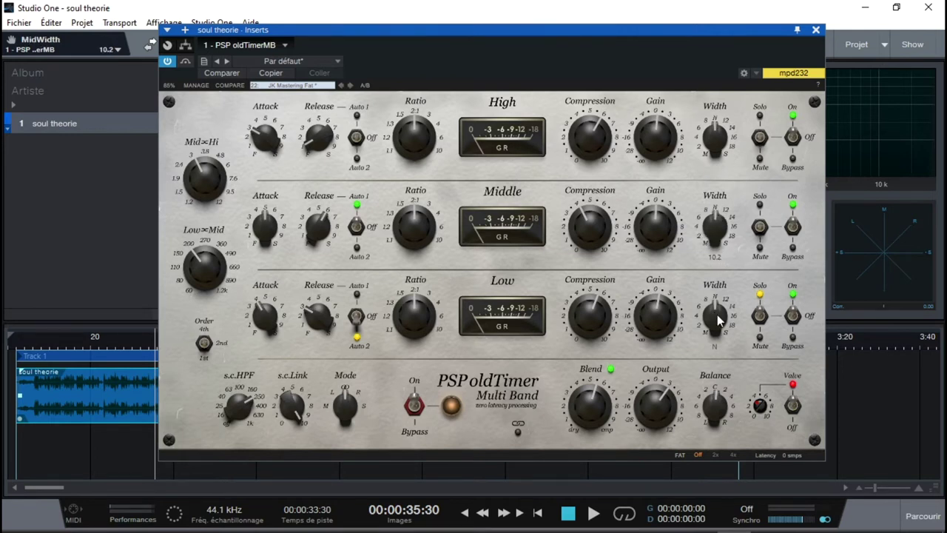
{"action": "left_click_drag", "start_coordinate": [717, 314], "coordinate": [697, 206]}
{"action": "left_click_drag", "start_coordinate": [696, 193], "coordinate": [766, 468]}
{"action": "left_click_drag", "start_coordinate": [714, 315], "coordinate": [718, 234]}
Audition the Compress Lite 1, Slow Limit and Glue Things Together 1 presets while the track plays.
{"action": "left_click", "coordinate": [285, 85]}
{"action": "left_click", "coordinate": [66, 188]}
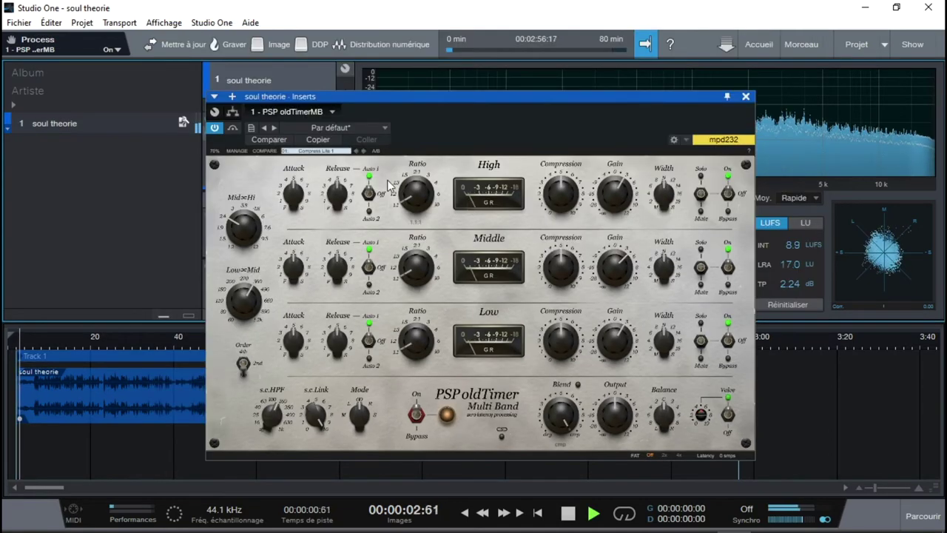
{"action": "left_click", "coordinate": [323, 151]}
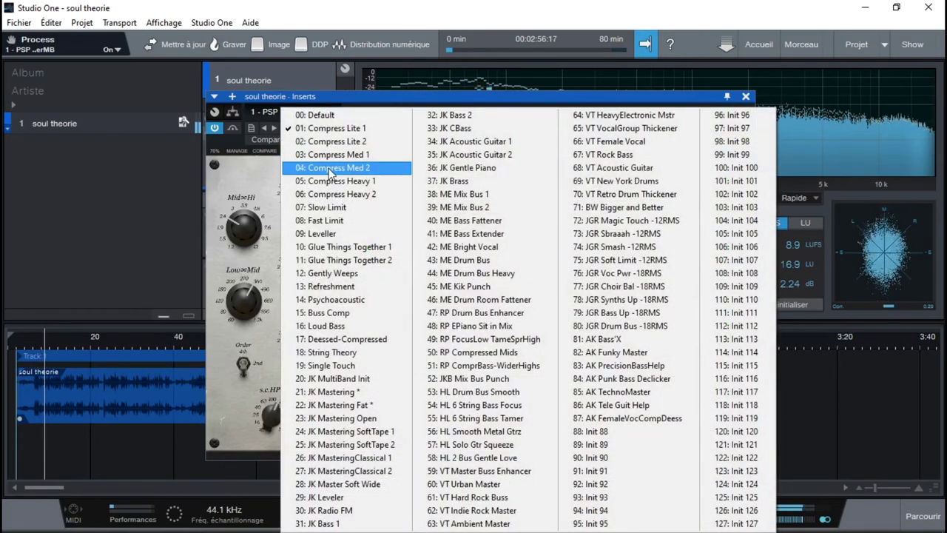
{"action": "left_click", "coordinate": [337, 208]}
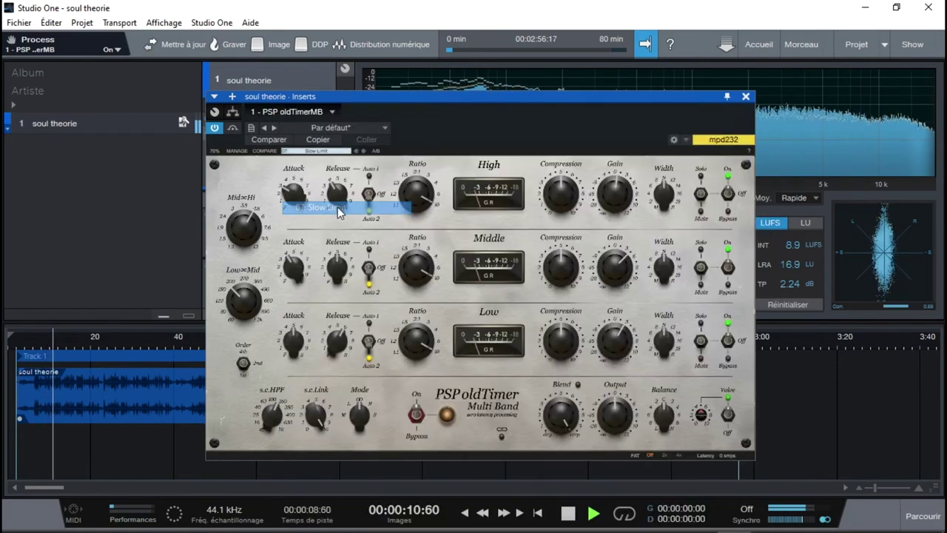
{"action": "left_click", "coordinate": [316, 152]}
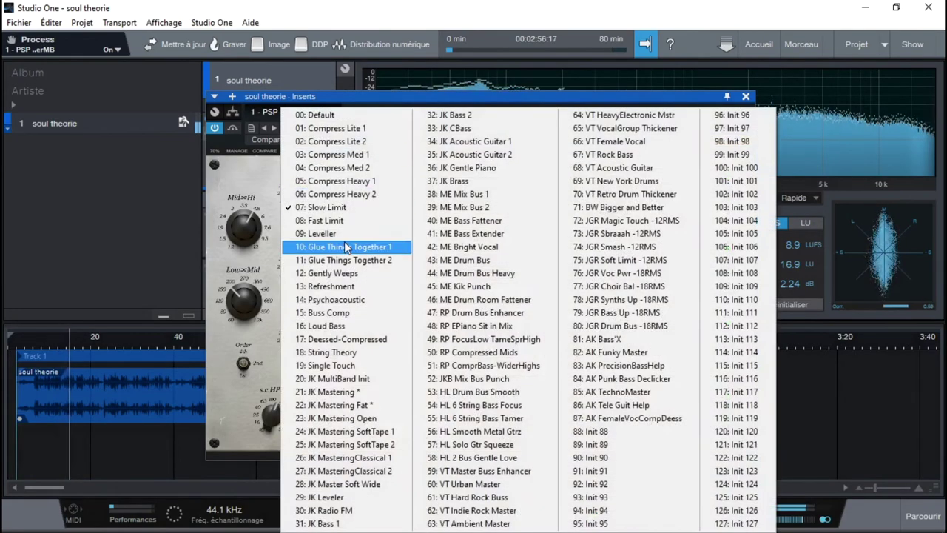
{"action": "left_click", "coordinate": [346, 247]}
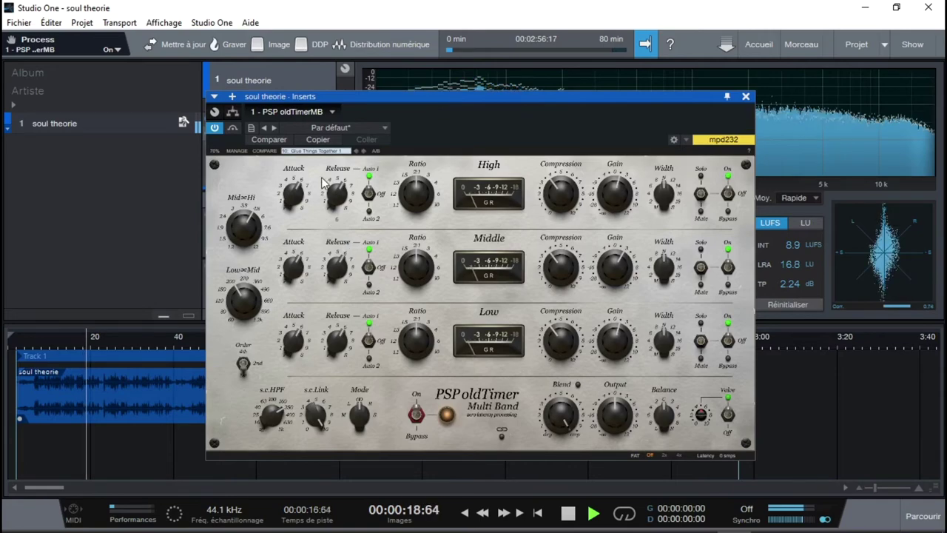
Audition the JK Mastering and JK Mastering Fat presets on the playing track.
{"action": "left_click", "coordinate": [323, 151]}
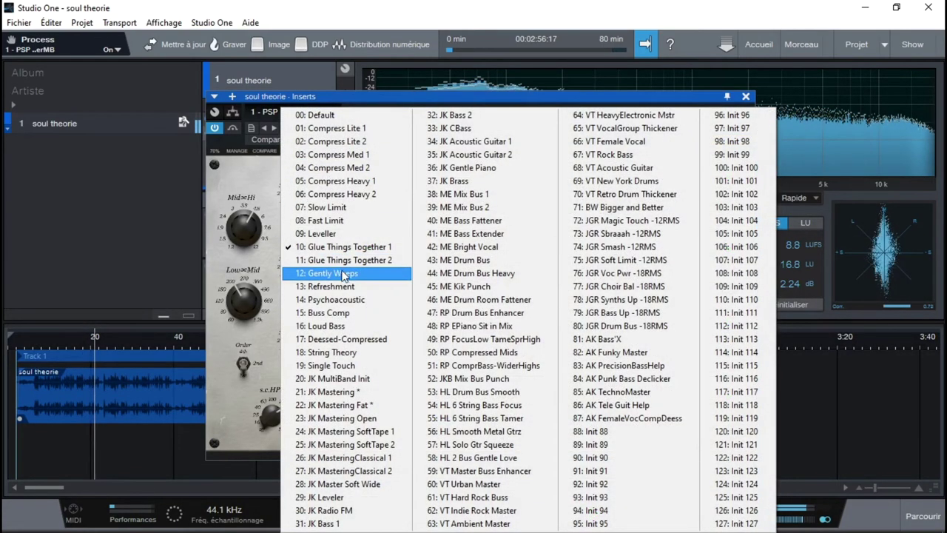
{"action": "left_click", "coordinate": [355, 392]}
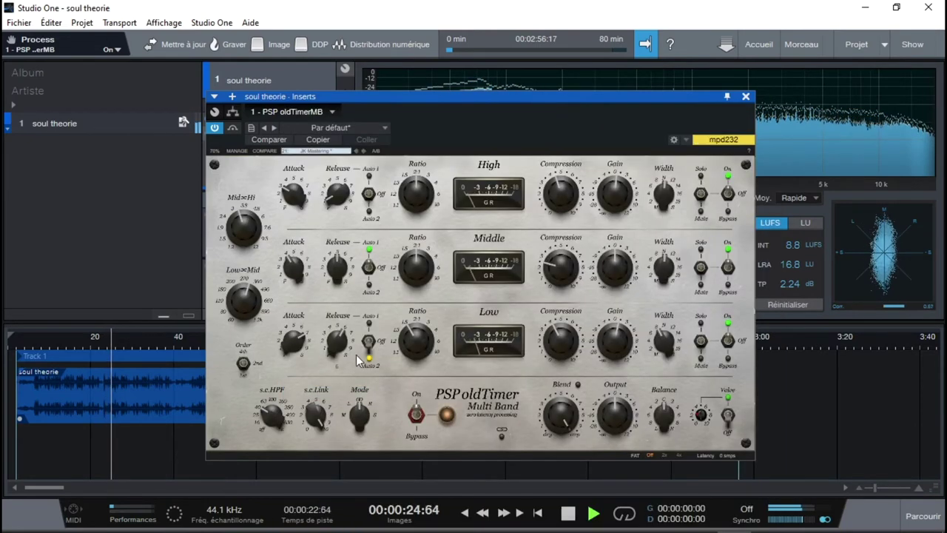
{"action": "left_click", "coordinate": [331, 127]}
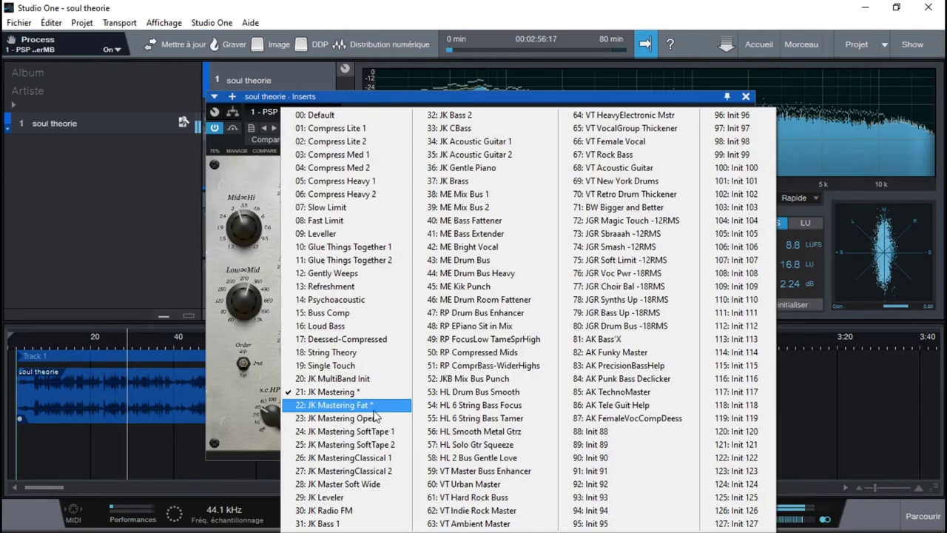
{"action": "left_click", "coordinate": [374, 407]}
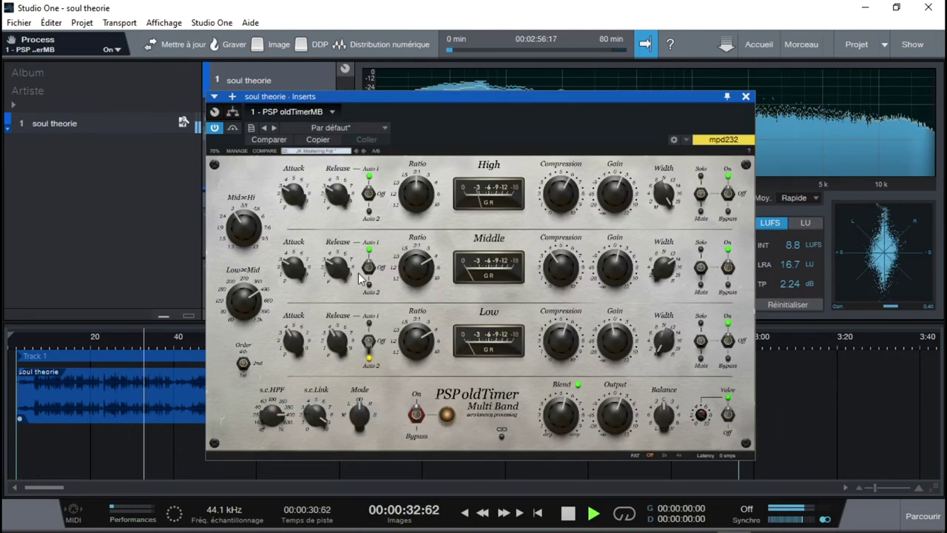
Load the VT Retro Drum Thickener preset and lower the Low band's gain to 3.65 dB.
{"action": "left_click", "coordinate": [339, 151]}
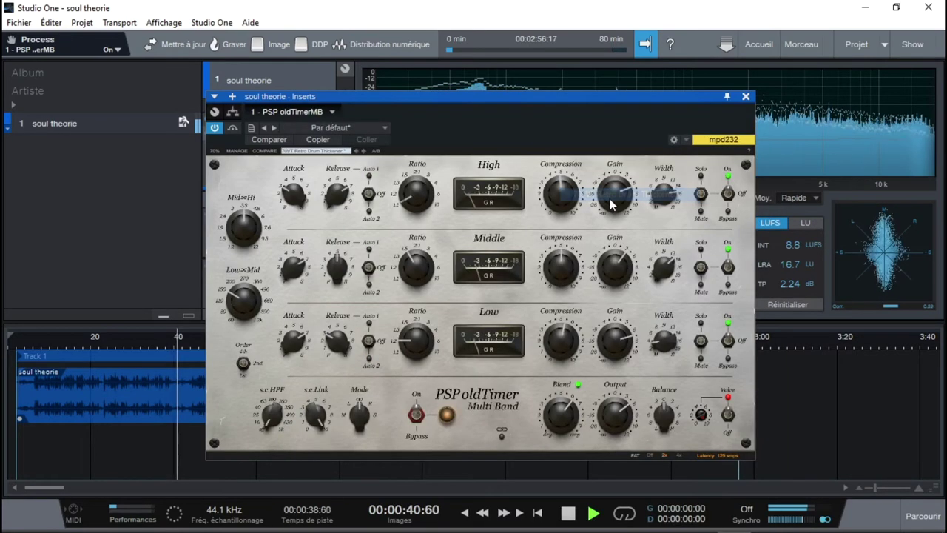
{"action": "left_click", "coordinate": [611, 194]}
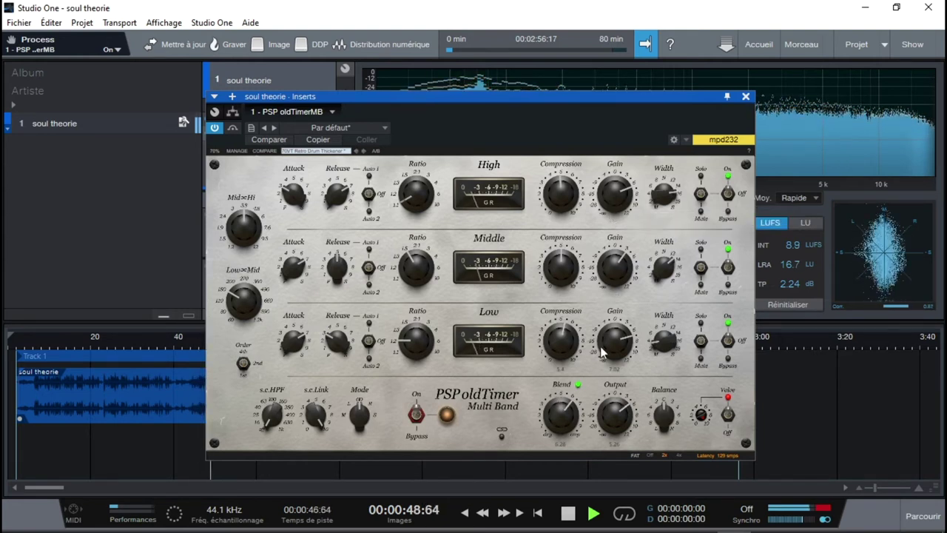
{"action": "left_click_drag", "start_coordinate": [605, 349], "coordinate": [607, 367]}
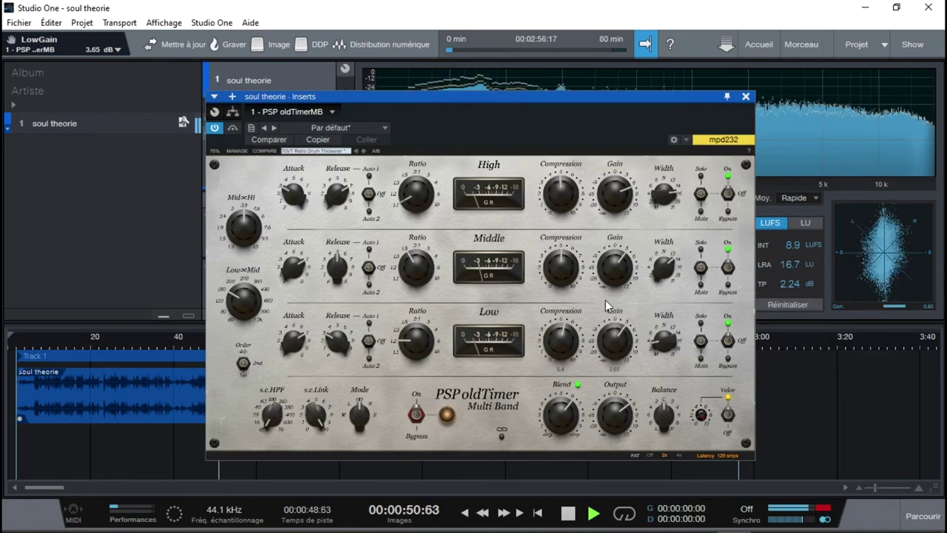
Load the plug-in's 00: Default preset.
{"action": "left_click", "coordinate": [316, 152]}
{"action": "left_click", "coordinate": [315, 119]}
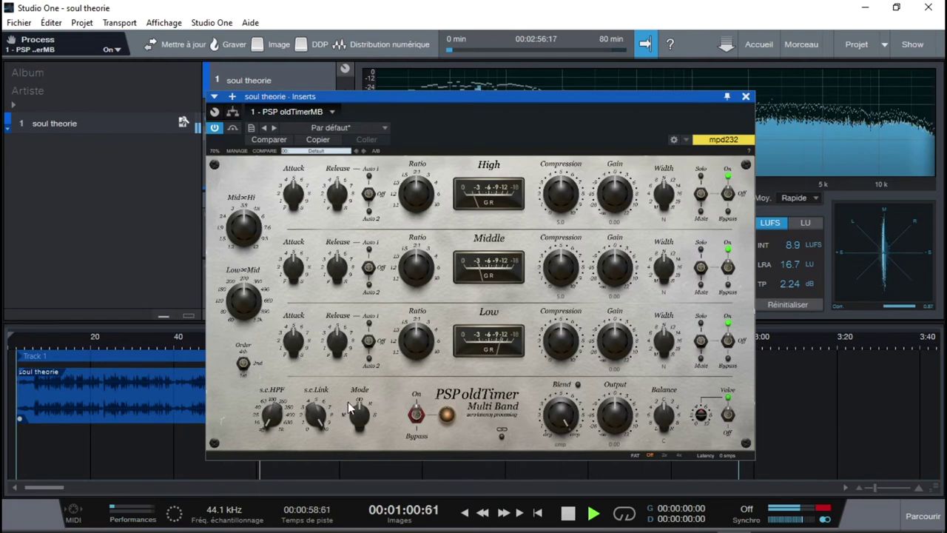
Restart the track's playback and briefly solo the High band.
{"action": "key", "text": "space"}
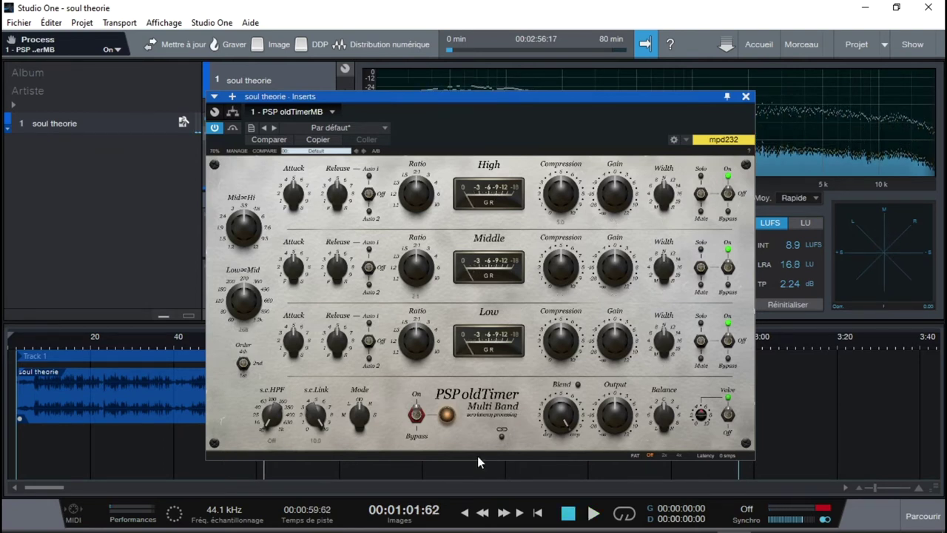
{"action": "left_click", "coordinate": [593, 516]}
{"action": "left_click", "coordinate": [701, 193]}
{"action": "left_click", "coordinate": [701, 193]}
Set the High band's attack to 4, release to 3, gain to 1.25 dB and width to 19.7.
{"action": "left_click_drag", "start_coordinate": [290, 194], "coordinate": [330, 234]}
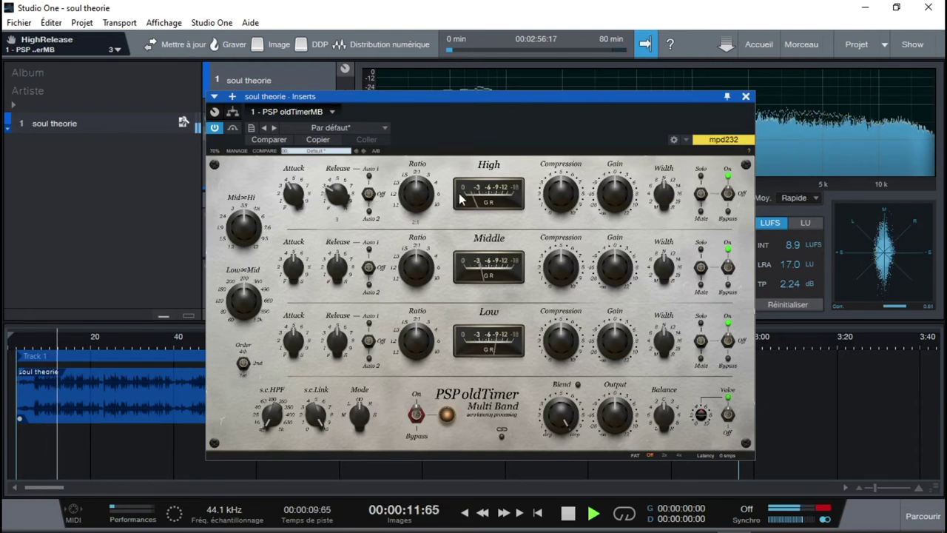
{"action": "left_click_drag", "start_coordinate": [608, 196], "coordinate": [606, 188]}
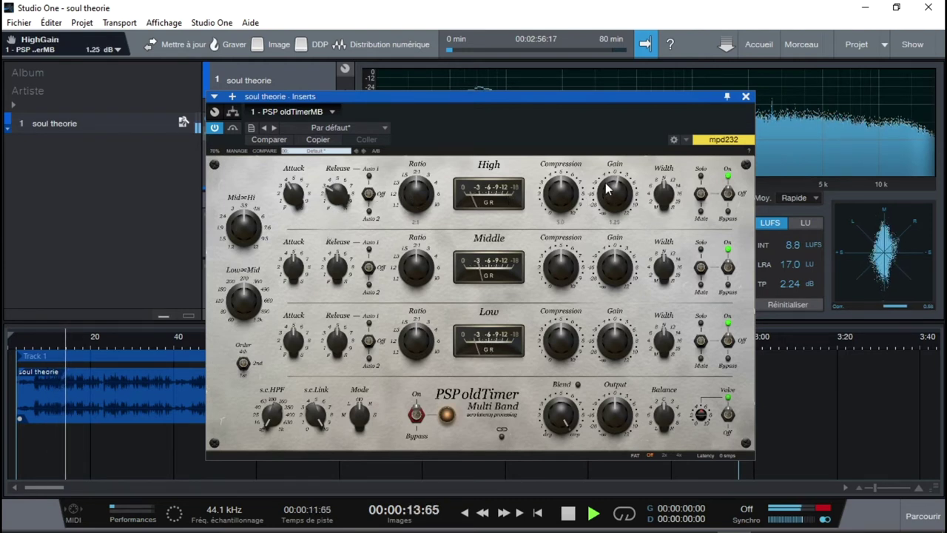
{"action": "left_click_drag", "start_coordinate": [664, 193], "coordinate": [664, 211]}
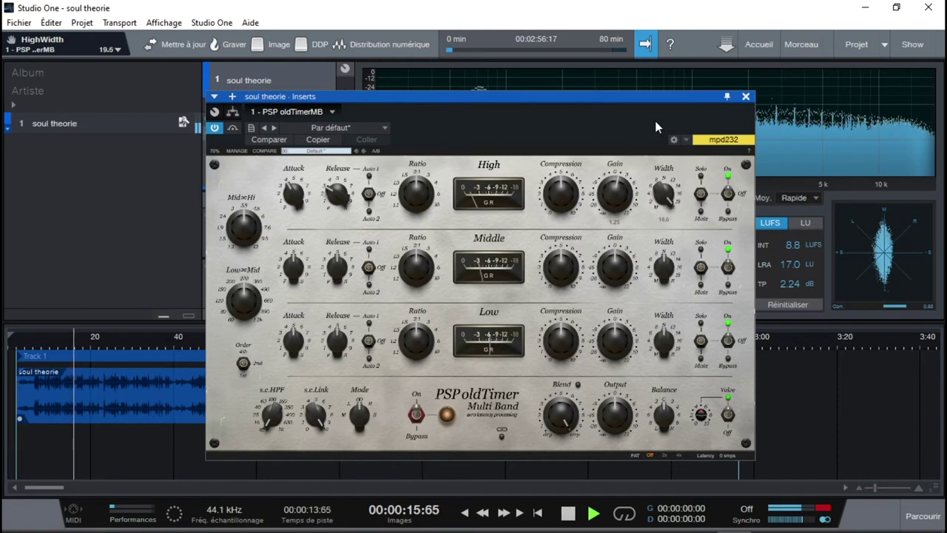
{"action": "left_click_drag", "start_coordinate": [667, 185], "coordinate": [690, 198]}
Audition the High band in solo and lower the Mid/Hi crossover to 2749 Hz.
{"action": "left_click", "coordinate": [700, 194]}
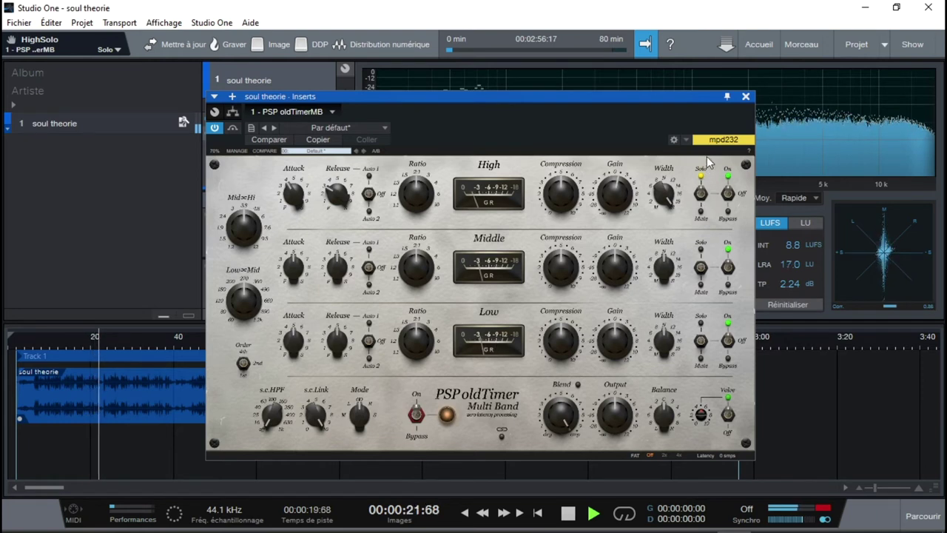
{"action": "left_click", "coordinate": [700, 194]}
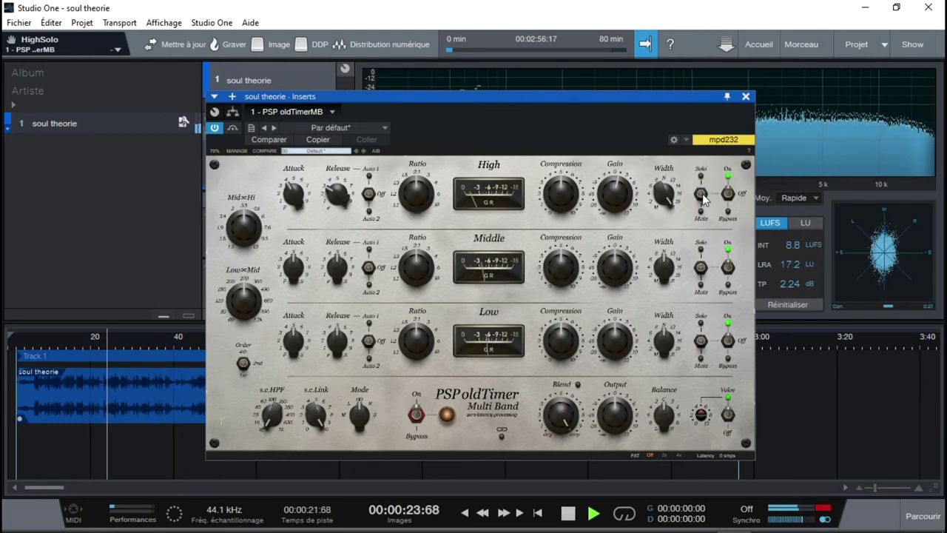
{"action": "left_click", "coordinate": [700, 193]}
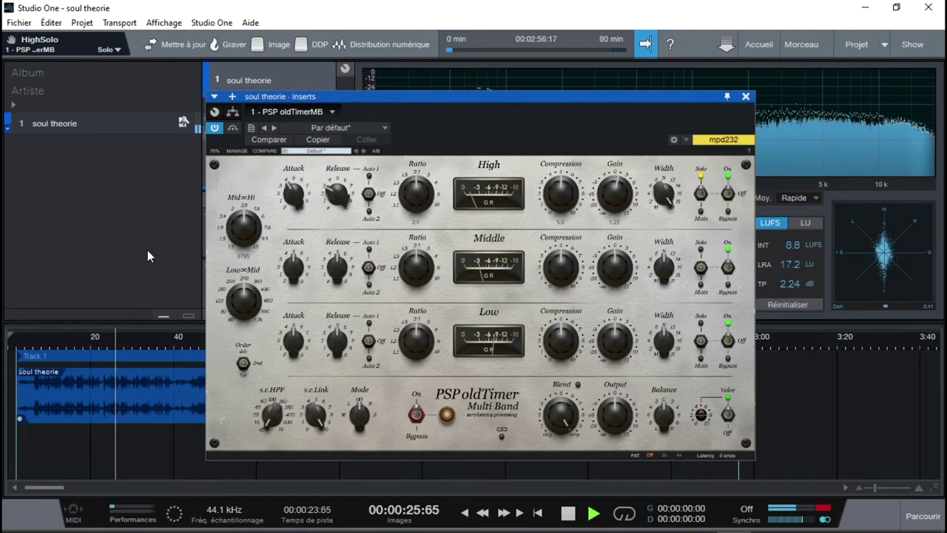
{"action": "mouse_move", "coordinate": [242, 228]}
{"action": "left_mouse_down"}
{"action": "mouse_move", "coordinate": [245, 290]}
{"action": "mouse_move", "coordinate": [226, 211]}
{"action": "mouse_move", "coordinate": [226, 145]}
{"action": "mouse_move", "coordinate": [229, 238]}
{"action": "left_mouse_up"}
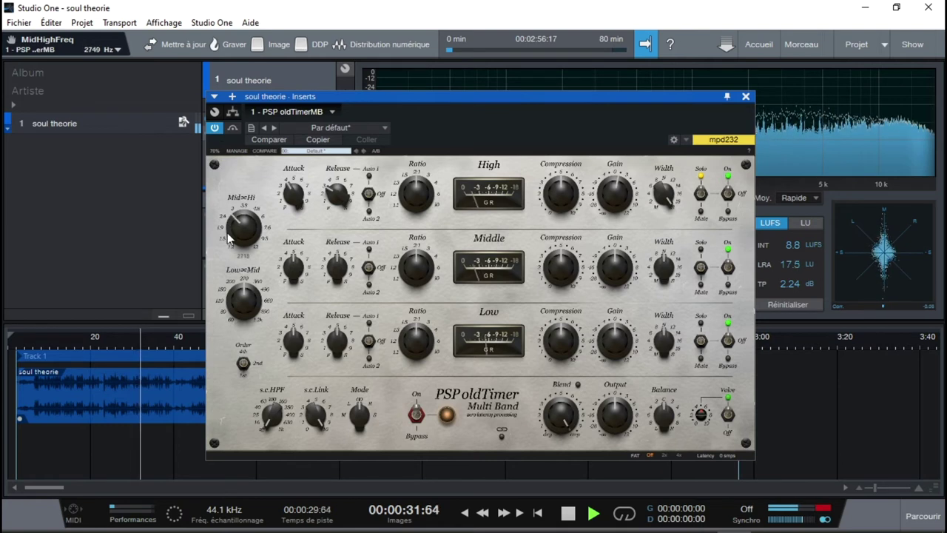
Switch the solo from the High to the Middle band, readjust the Mid/Hi crossover and lower the Low/Mid crossover to 174 Hz.
{"action": "left_click", "coordinate": [702, 267]}
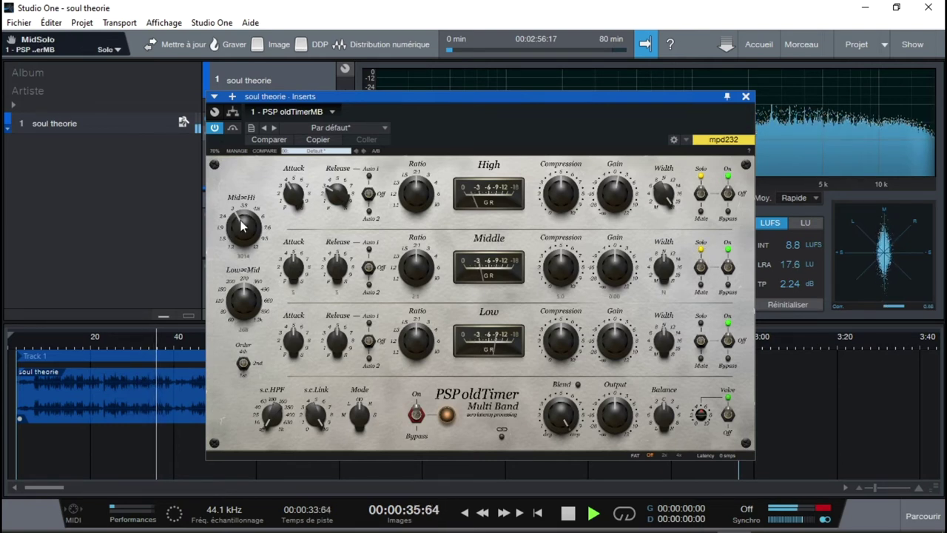
{"action": "left_click", "coordinate": [707, 197]}
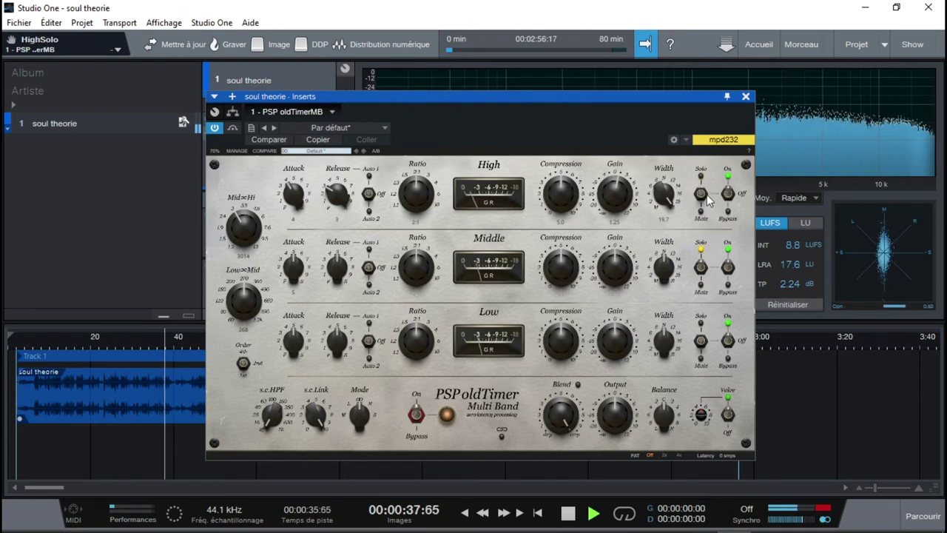
{"action": "left_click_drag", "start_coordinate": [245, 229], "coordinate": [249, 244]}
{"action": "left_click_drag", "start_coordinate": [249, 291], "coordinate": [249, 320]}
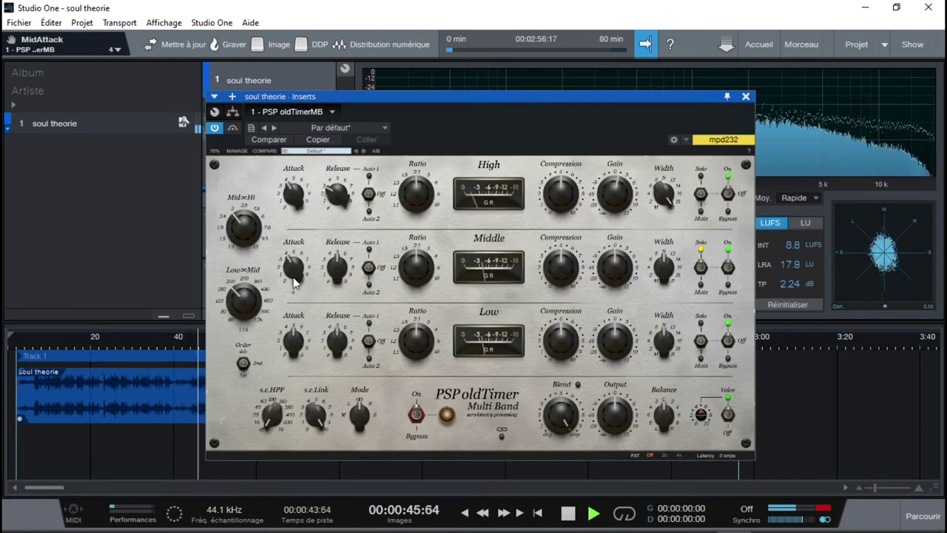
Lower the Middle band's release and set its ratio to 3:1, compression to 3.9 and width to 13.8.
{"action": "left_click_drag", "start_coordinate": [337, 267], "coordinate": [335, 309]}
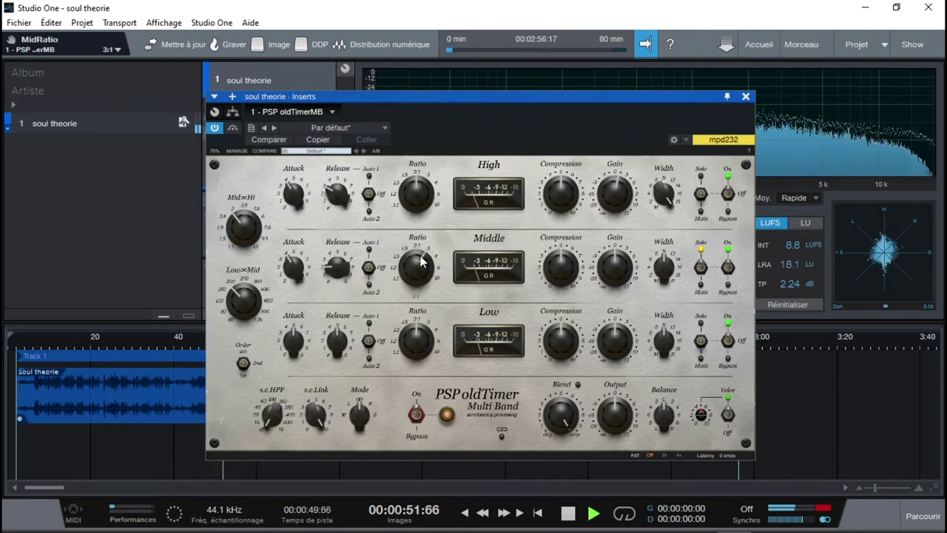
{"action": "left_click_drag", "start_coordinate": [553, 266], "coordinate": [553, 282]}
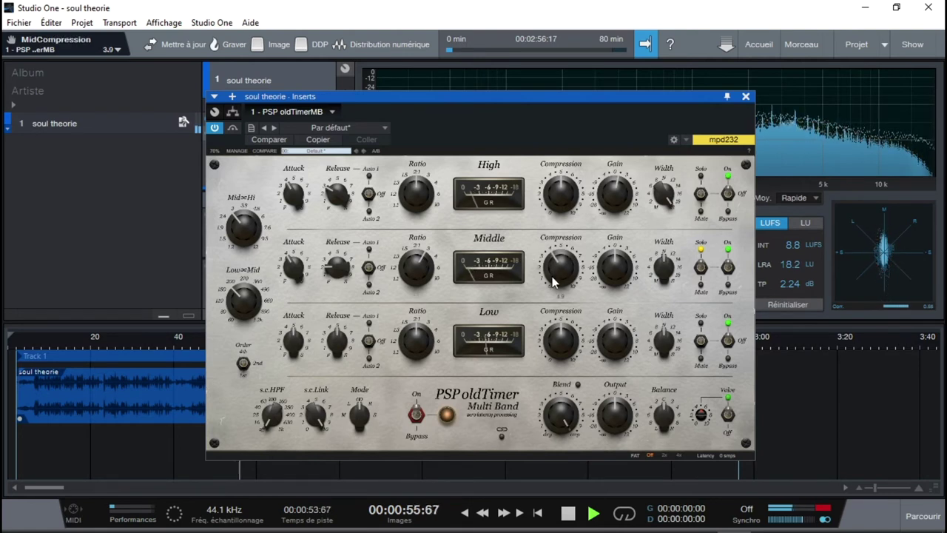
{"action": "left_click_drag", "start_coordinate": [661, 275], "coordinate": [651, 237]}
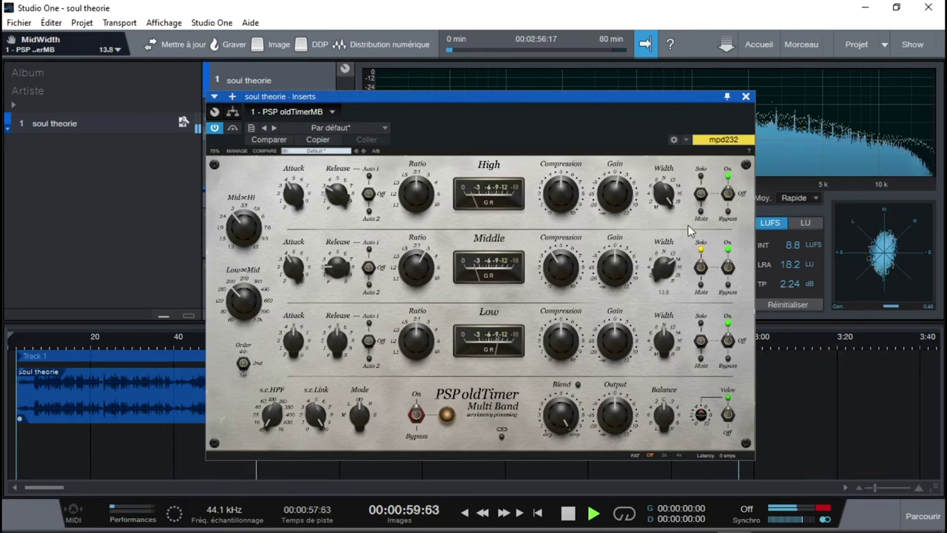
Mute the High band, take the Middle band out of solo and solo the Low band.
{"action": "left_click", "coordinate": [702, 190]}
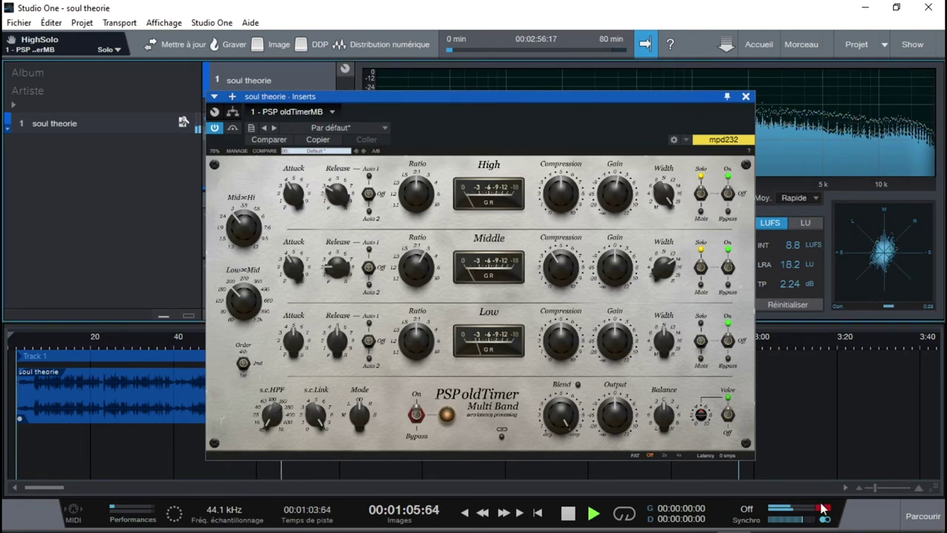
{"action": "left_click", "coordinate": [706, 211]}
{"action": "left_click", "coordinate": [703, 272]}
{"action": "left_click", "coordinate": [704, 346]}
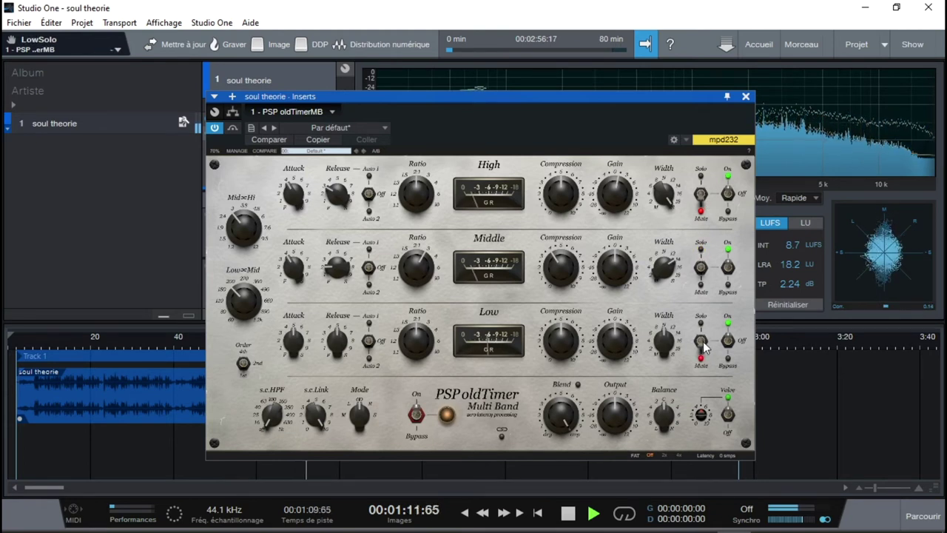
{"action": "left_click", "coordinate": [704, 344]}
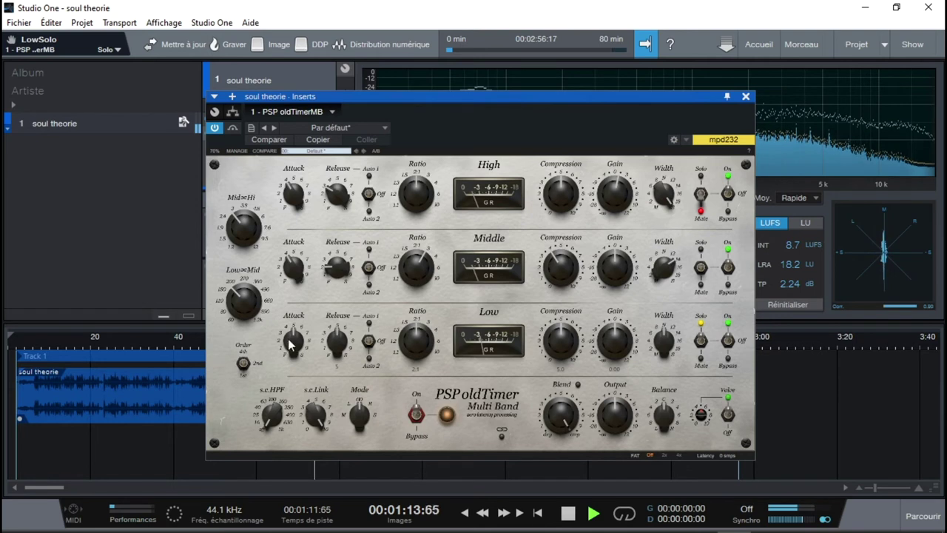
Adjust the Low band's attack and set its release to 4, ratio to 3:1, compression to 5.1, gain to 2.57 dB and width to M.
{"action": "left_click_drag", "start_coordinate": [290, 343], "coordinate": [341, 370]}
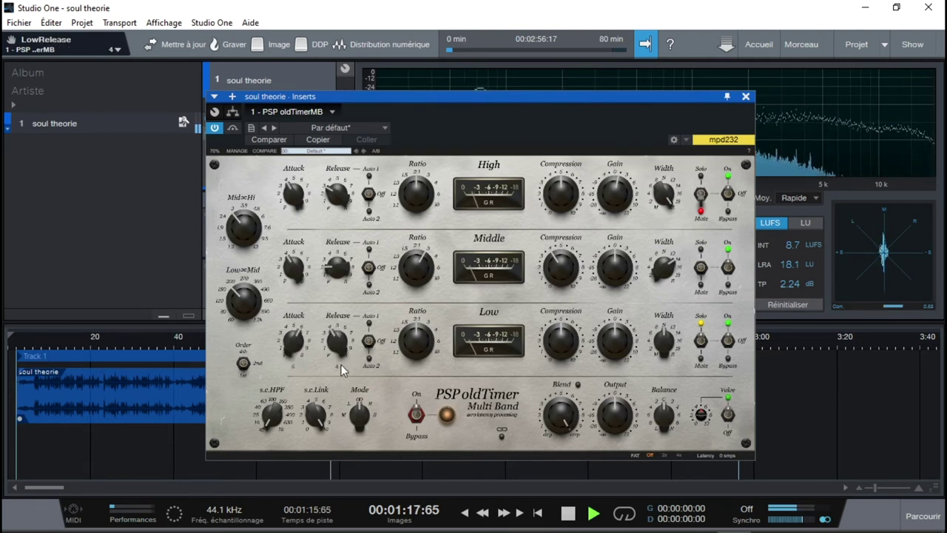
{"action": "left_click_drag", "start_coordinate": [414, 364], "coordinate": [409, 329]}
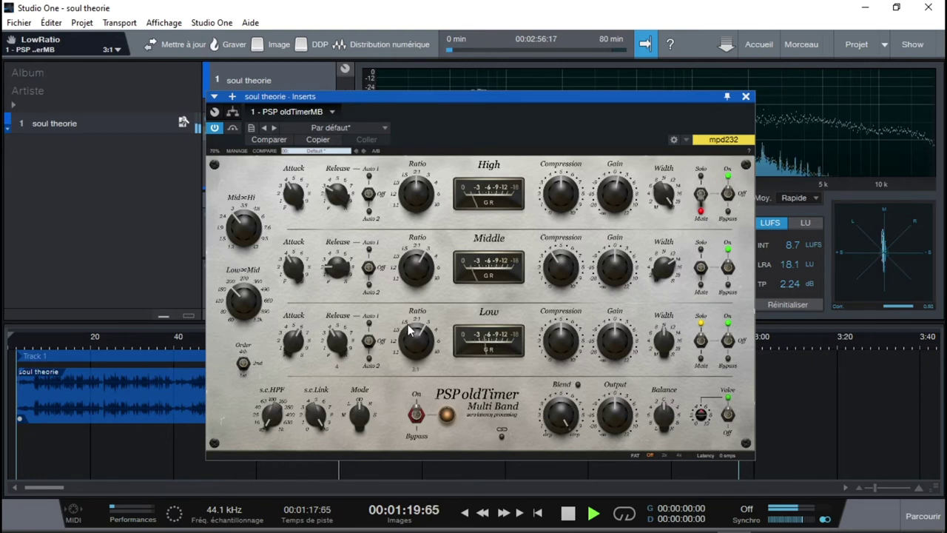
{"action": "left_click_drag", "start_coordinate": [571, 345], "coordinate": [571, 335]}
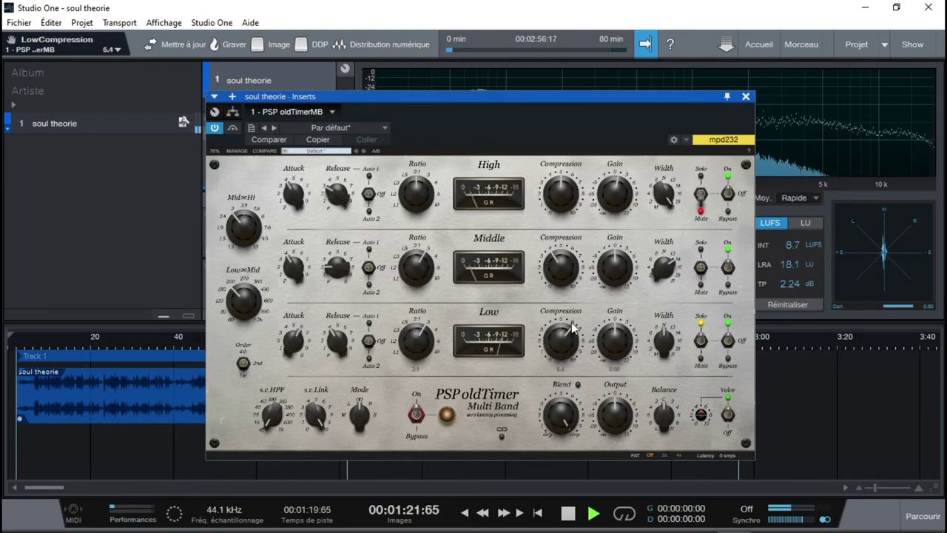
{"action": "left_click_drag", "start_coordinate": [571, 335], "coordinate": [619, 336]}
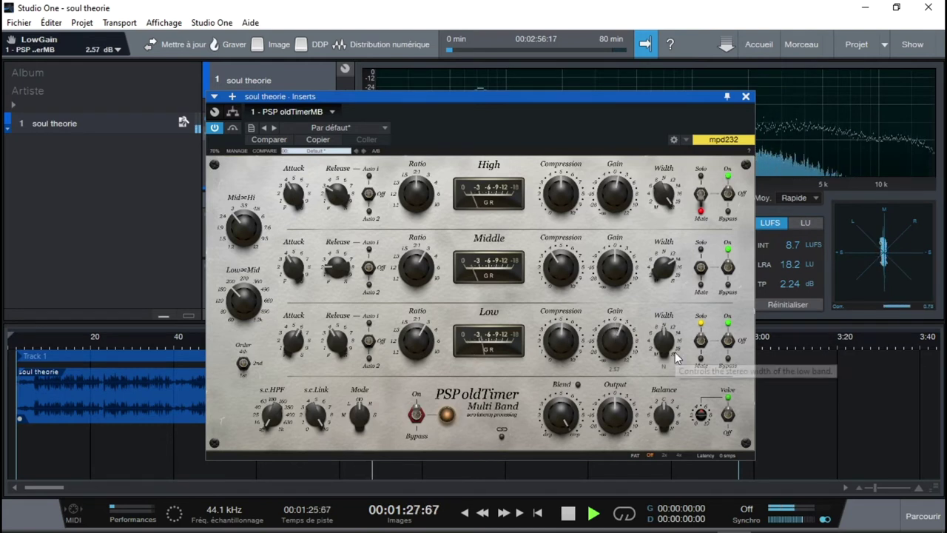
{"action": "left_click_drag", "start_coordinate": [662, 344], "coordinate": [663, 451]}
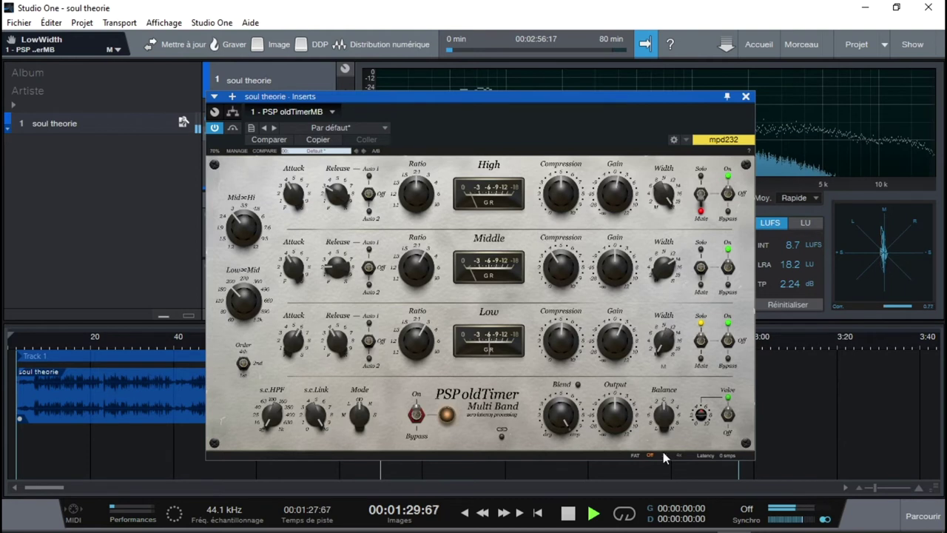
Return all three bands to normal playback, set the sidechain high-pass filter to 200 Hz and the Low band's ratio to 1.5:1.
{"action": "left_click", "coordinate": [701, 349]}
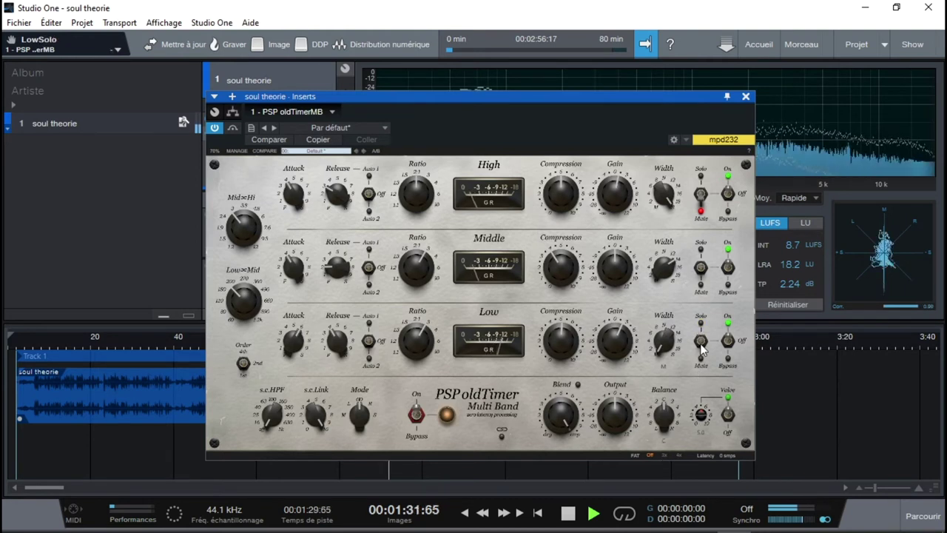
{"action": "left_click", "coordinate": [702, 195]}
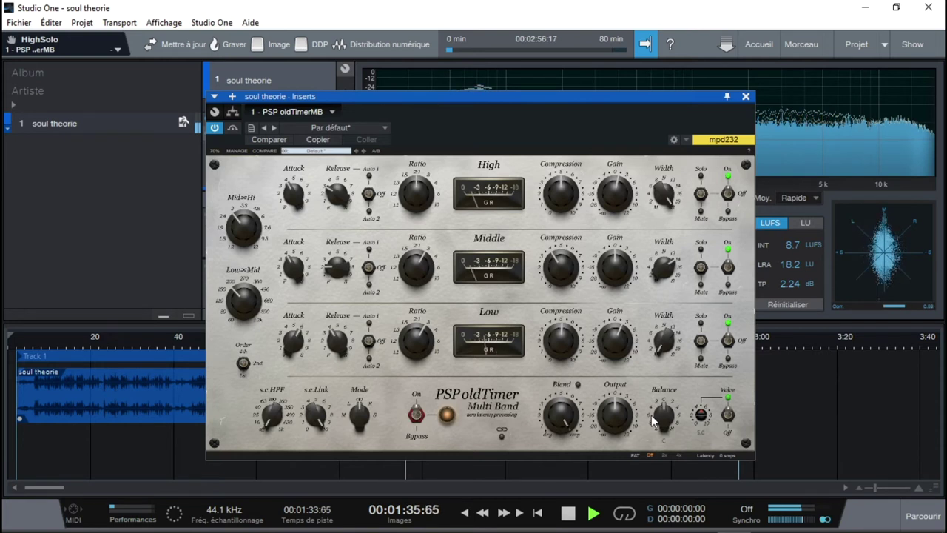
{"action": "left_click_drag", "start_coordinate": [270, 414], "coordinate": [244, 294]}
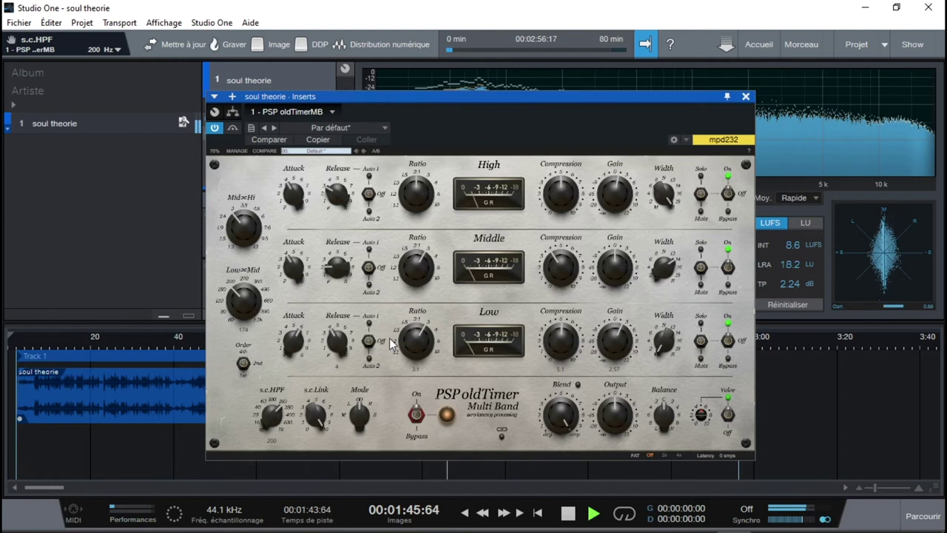
{"action": "left_click_drag", "start_coordinate": [418, 341], "coordinate": [417, 374]}
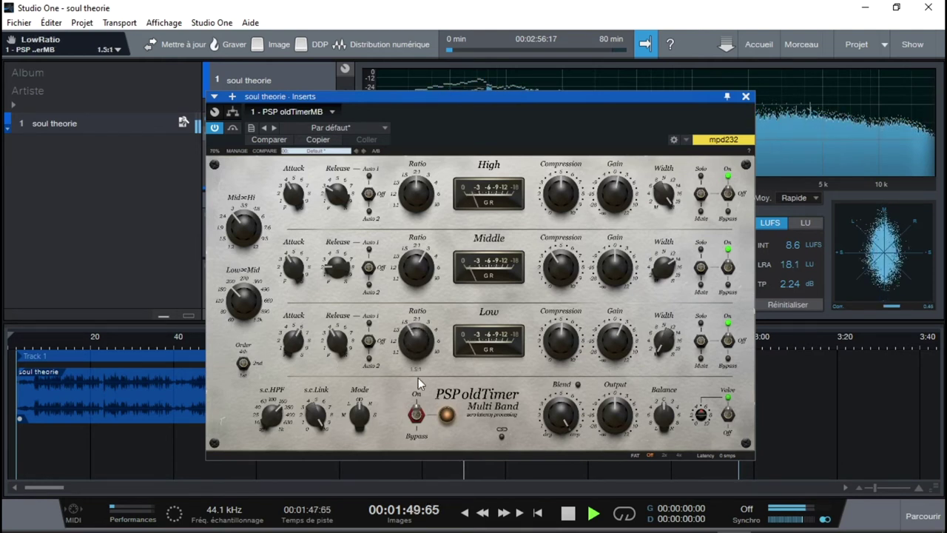
{"action": "mouse_move", "coordinate": [610, 353]}
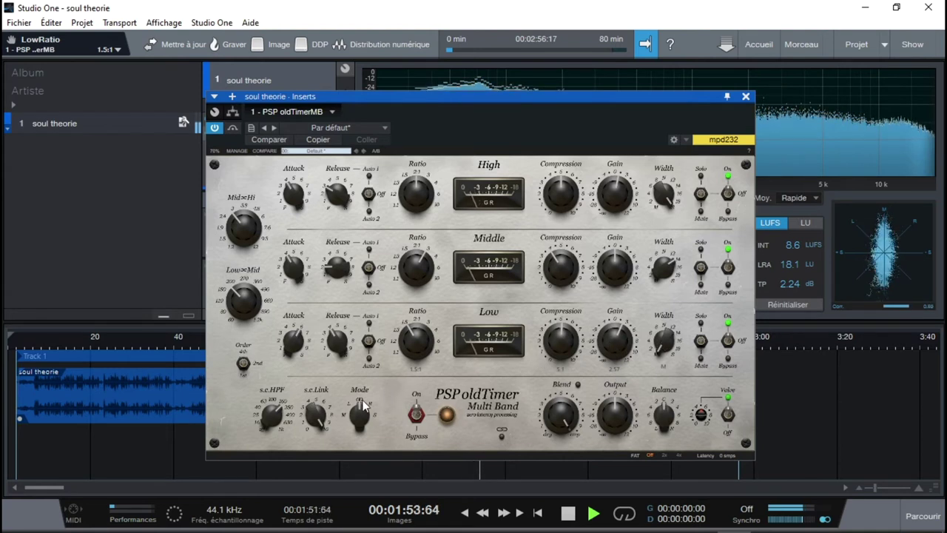
Set the sidechain link to 8.1, sidechain high-pass filter to 120 Hz, blend to 5.05, output to 2.87 and valve depth to 6.5.
{"action": "left_click_drag", "start_coordinate": [330, 411], "coordinate": [316, 441]}
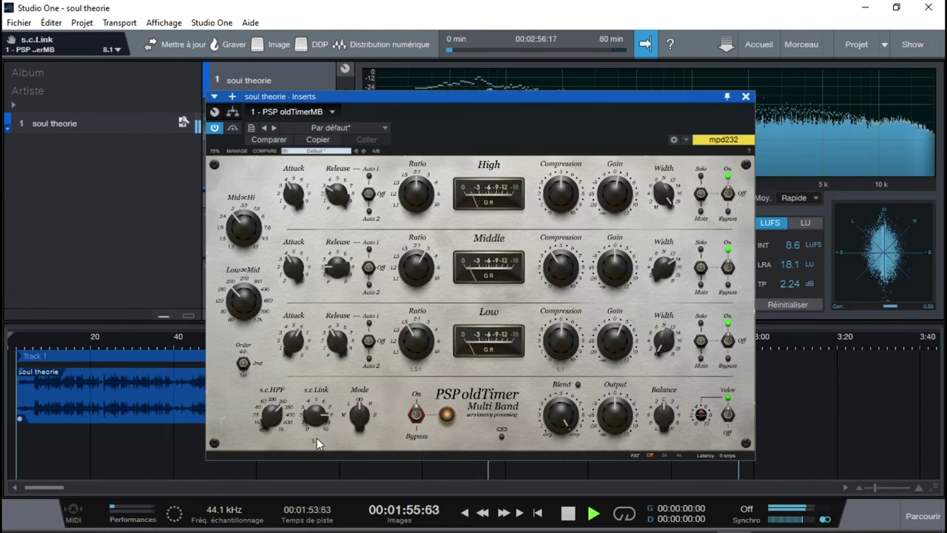
{"action": "left_click_drag", "start_coordinate": [273, 412], "coordinate": [270, 436]}
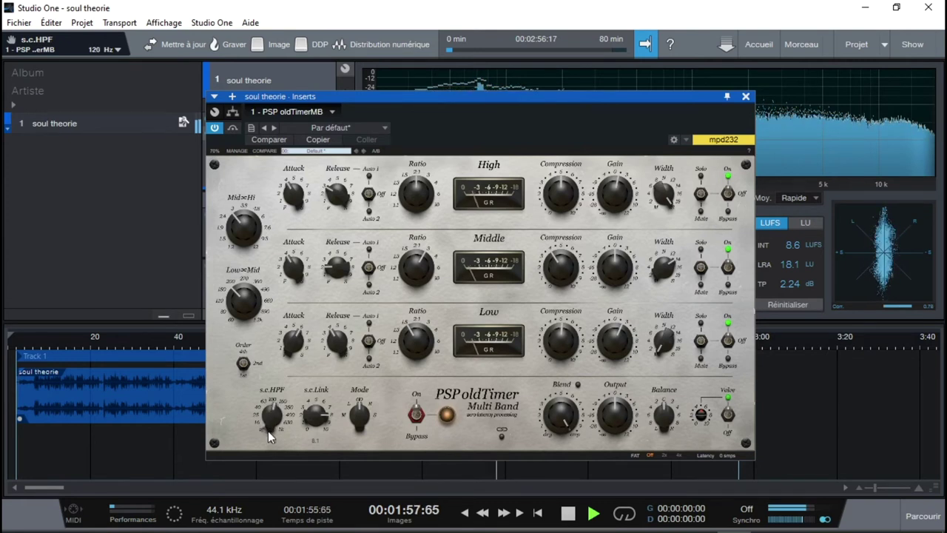
{"action": "left_click_drag", "start_coordinate": [566, 413], "coordinate": [560, 475]}
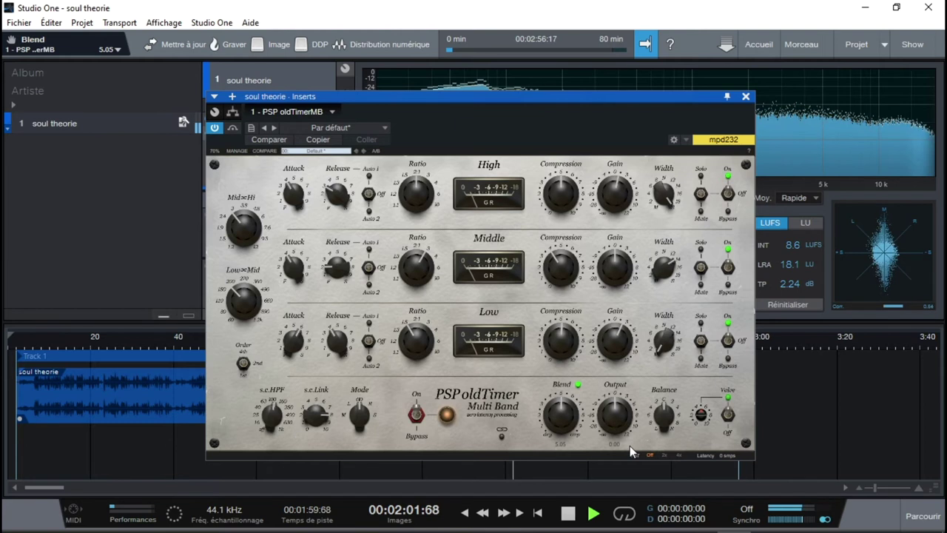
{"action": "left_click_drag", "start_coordinate": [611, 430], "coordinate": [609, 426]}
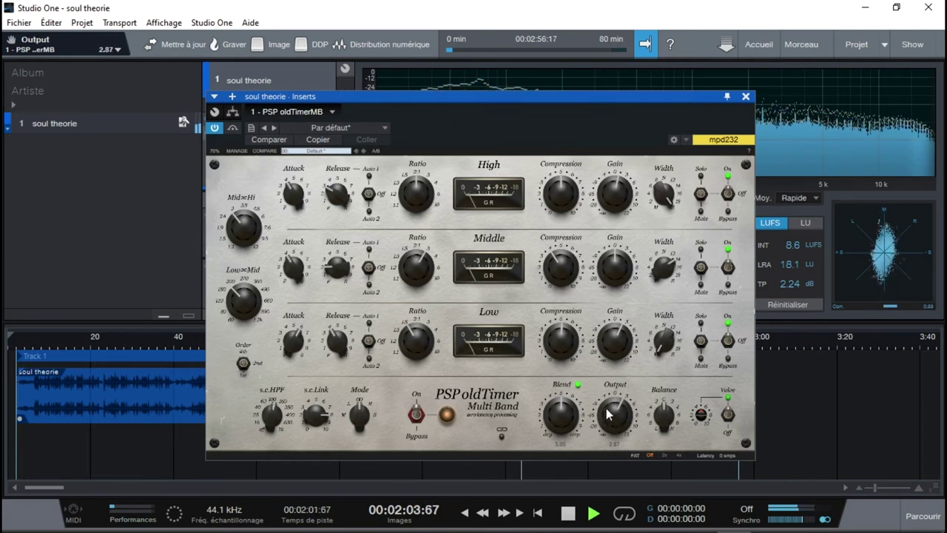
{"action": "left_click_drag", "start_coordinate": [701, 418], "coordinate": [704, 398]}
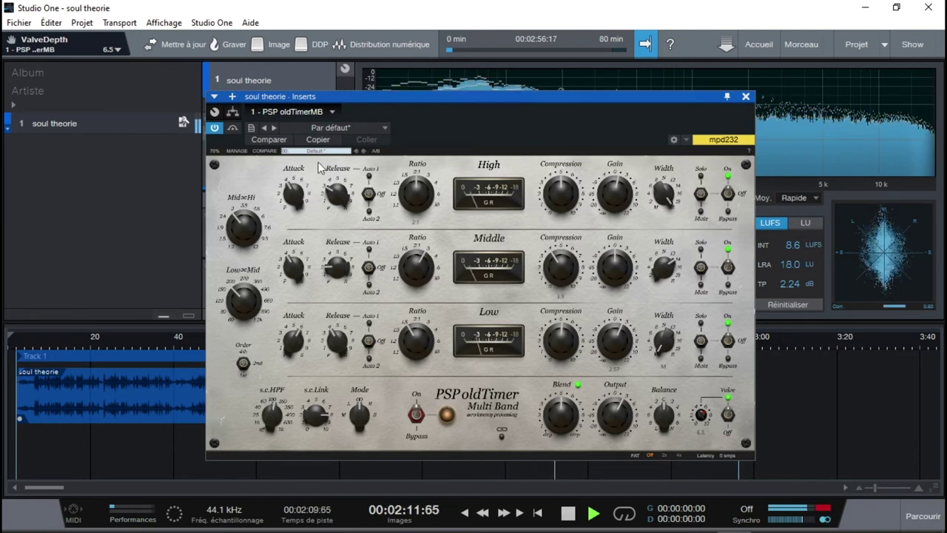
Bypass the compressor to compare the unprocessed track, reset the master clip indicator and re-enable the compressor.
{"action": "left_click", "coordinate": [215, 128]}
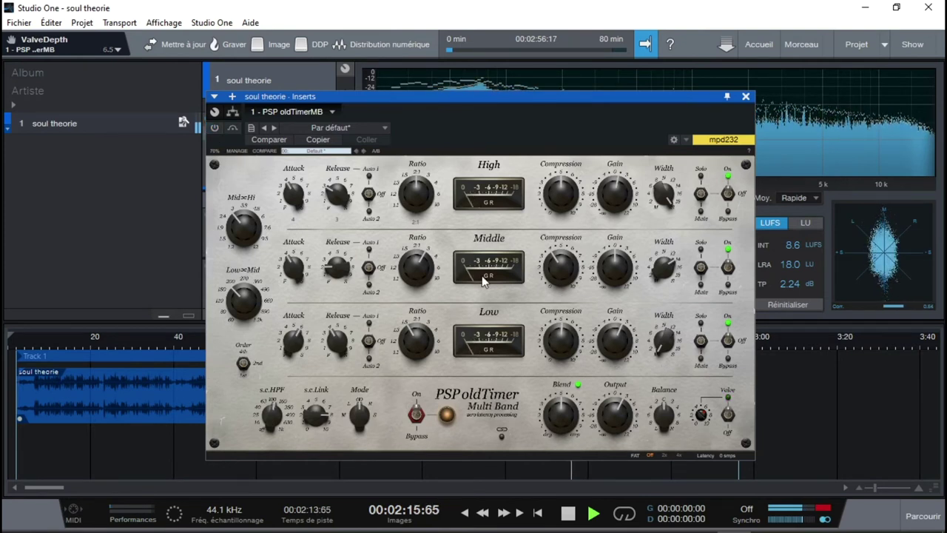
{"action": "left_click", "coordinate": [825, 509]}
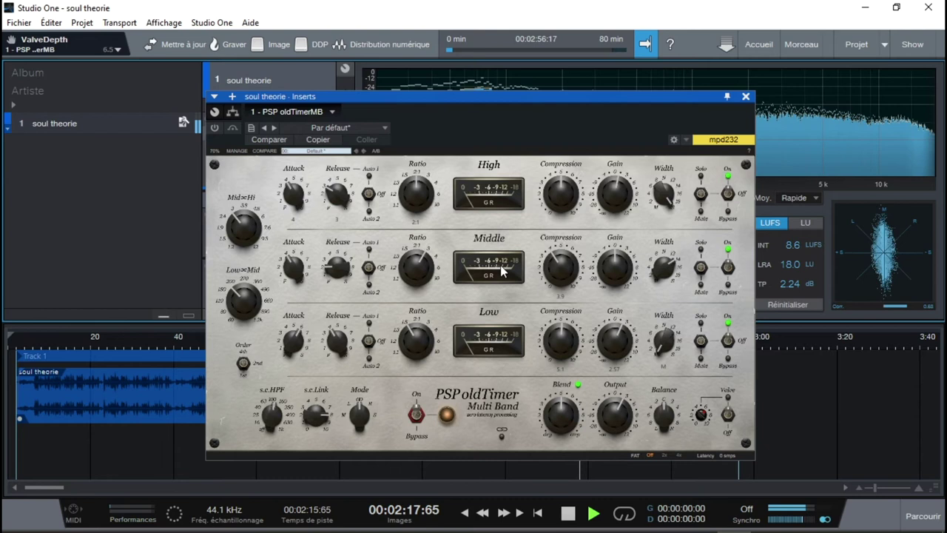
{"action": "left_click", "coordinate": [215, 128]}
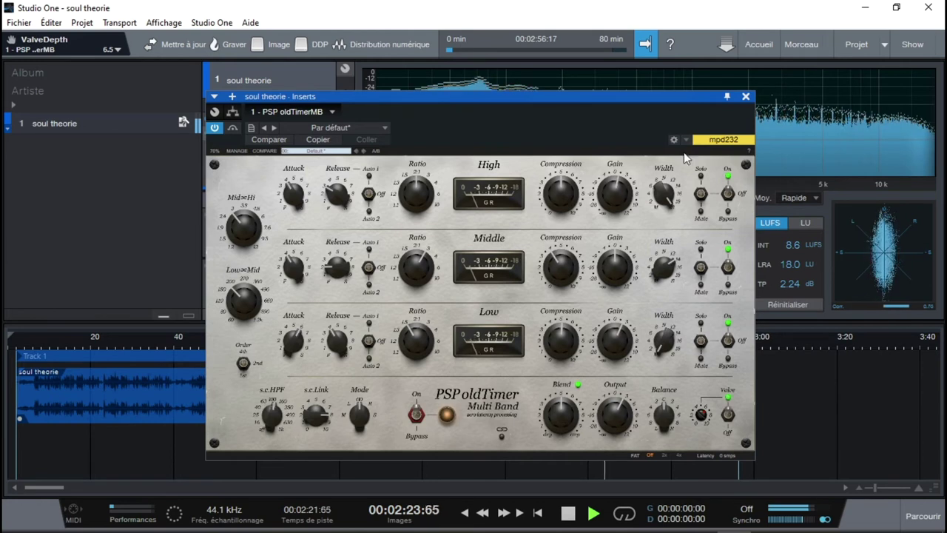
Compare the track with the compressor bypassed and engaged, replaying it from the beginning before re-engaging the processing.
{"action": "left_click", "coordinate": [214, 129]}
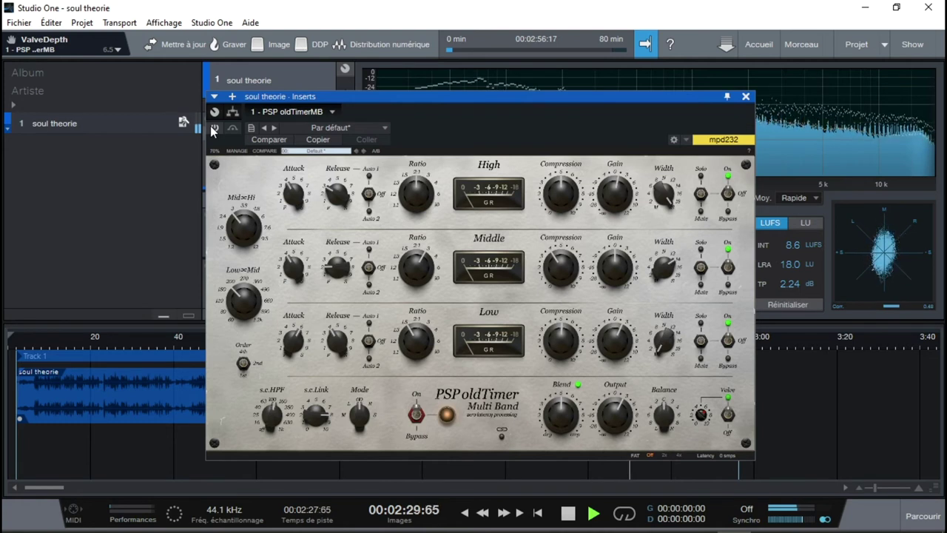
{"action": "left_click", "coordinate": [213, 129]}
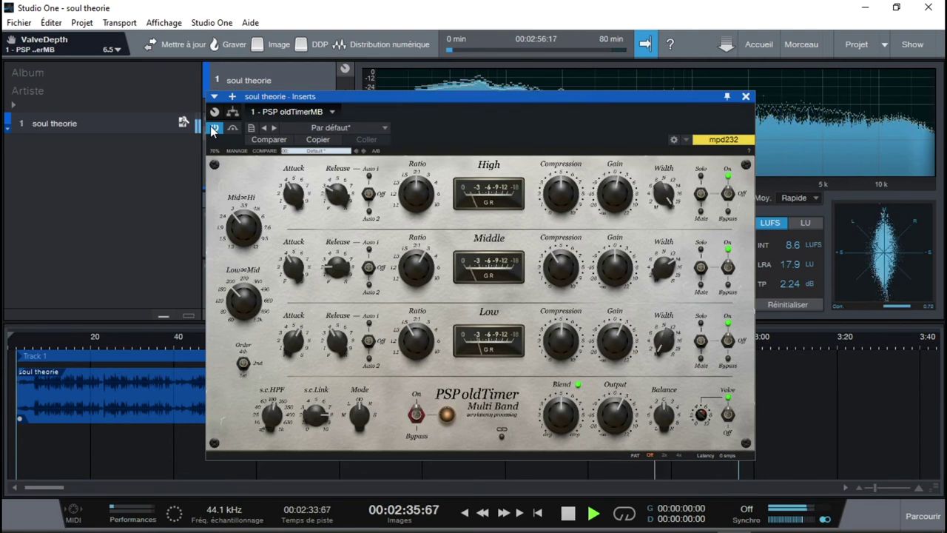
{"action": "left_click", "coordinate": [416, 418]}
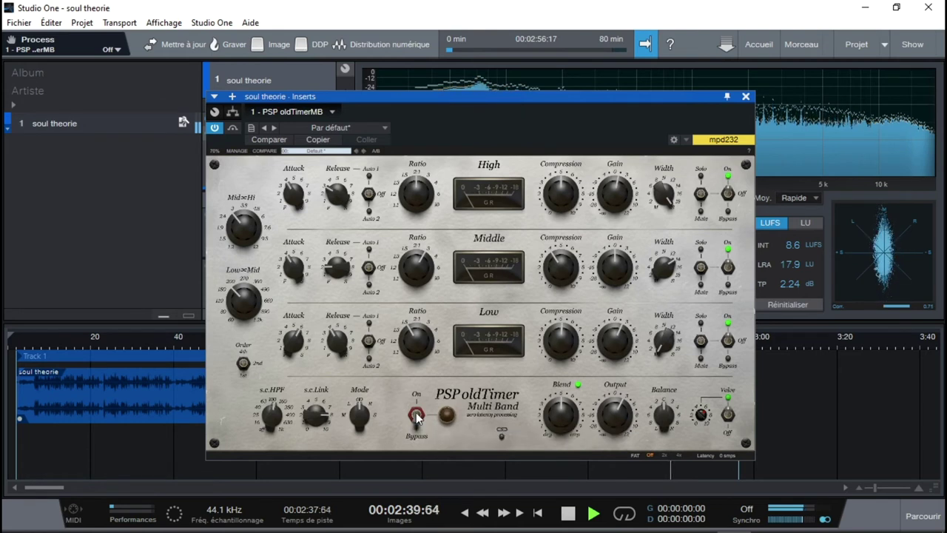
{"action": "left_click", "coordinate": [416, 418]}
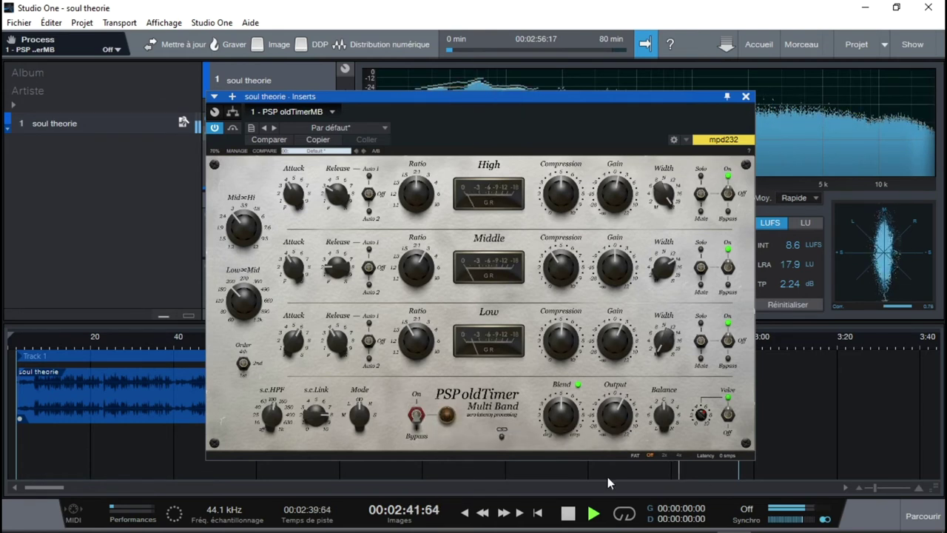
{"action": "left_click", "coordinate": [538, 512]}
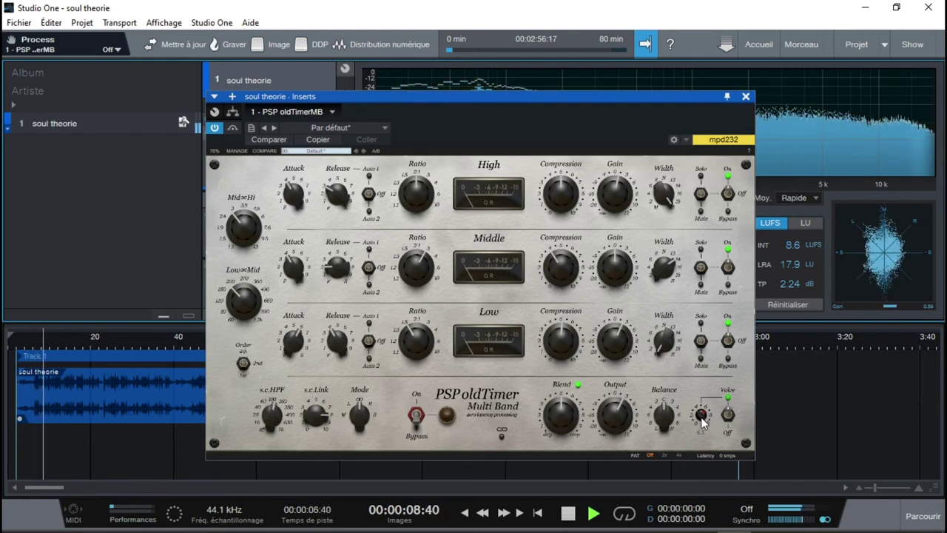
{"action": "left_click", "coordinate": [419, 412]}
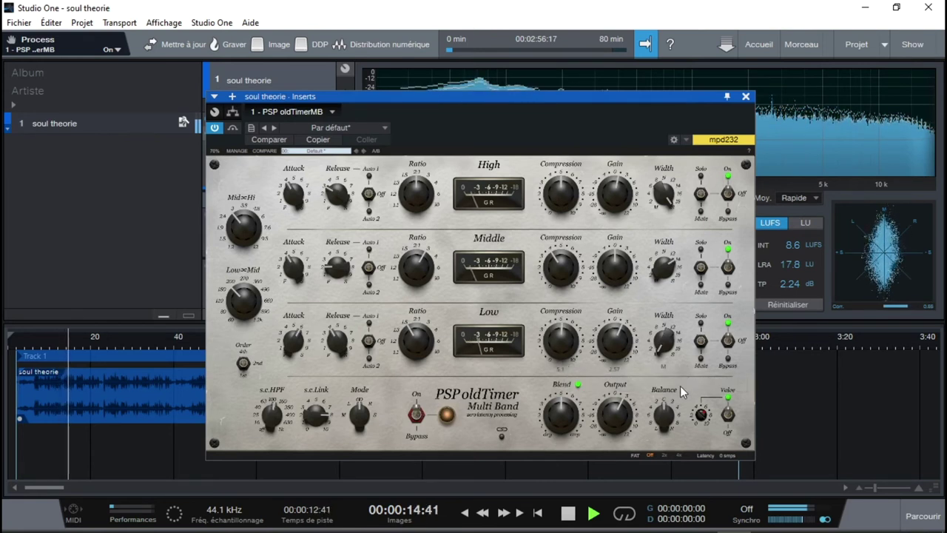
Audition different blend amounts including fully compressed, set the blend to 6.73 and reduce the output to 1.88.
{"action": "left_click_drag", "start_coordinate": [571, 411], "coordinate": [570, 405]}
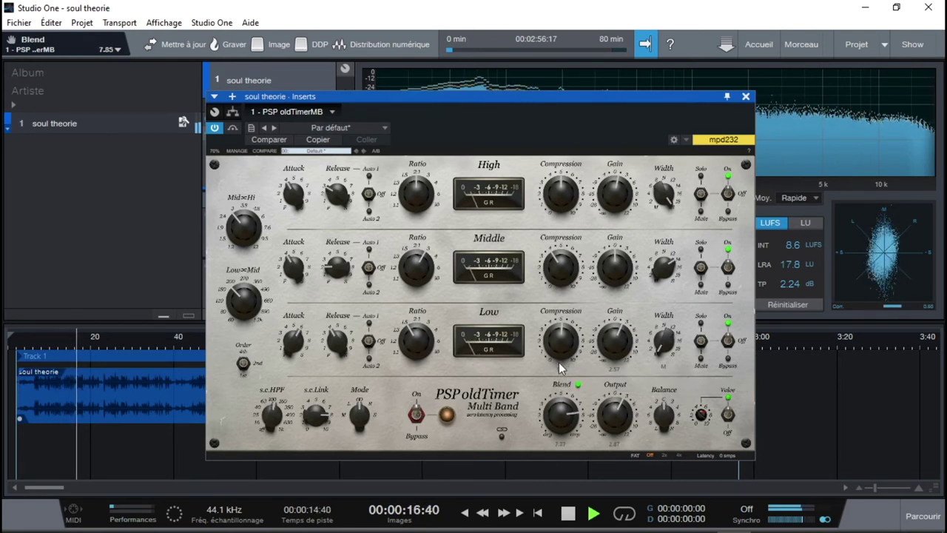
{"action": "left_click_drag", "start_coordinate": [554, 348], "coordinate": [555, 334]}
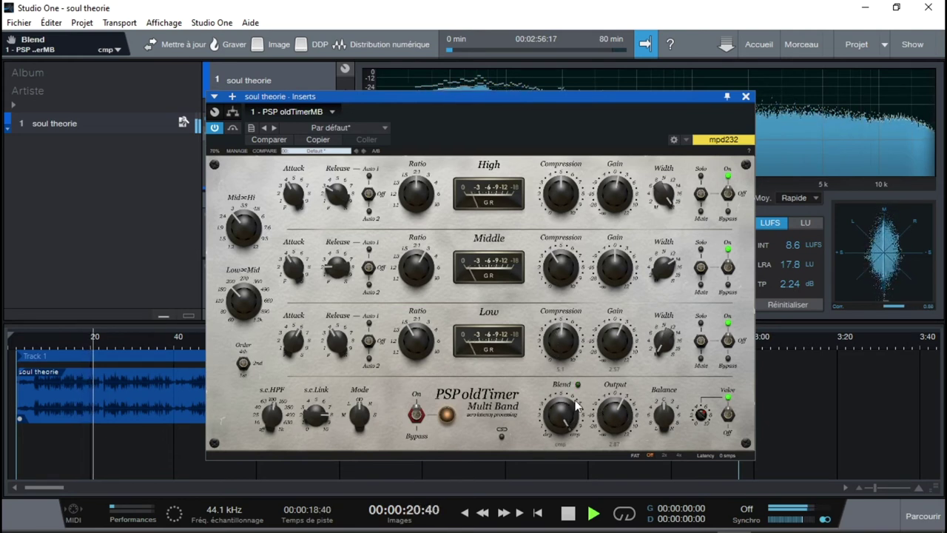
{"action": "mouse_move", "coordinate": [556, 413]}
{"action": "left_mouse_down"}
{"action": "mouse_move", "coordinate": [567, 438]}
{"action": "mouse_move", "coordinate": [551, 408]}
{"action": "left_mouse_up"}
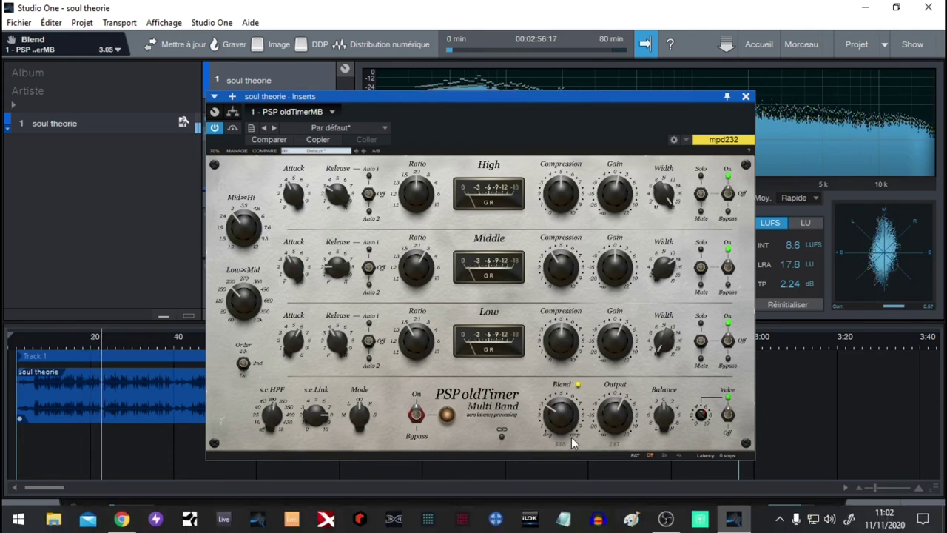
{"action": "left_click_drag", "start_coordinate": [563, 446], "coordinate": [550, 352]}
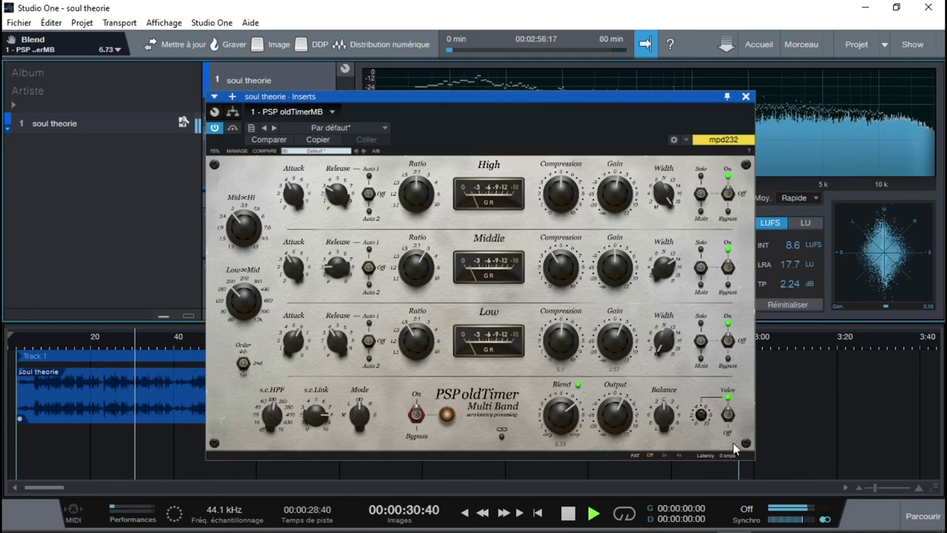
{"action": "left_click_drag", "start_coordinate": [621, 408], "coordinate": [621, 420]}
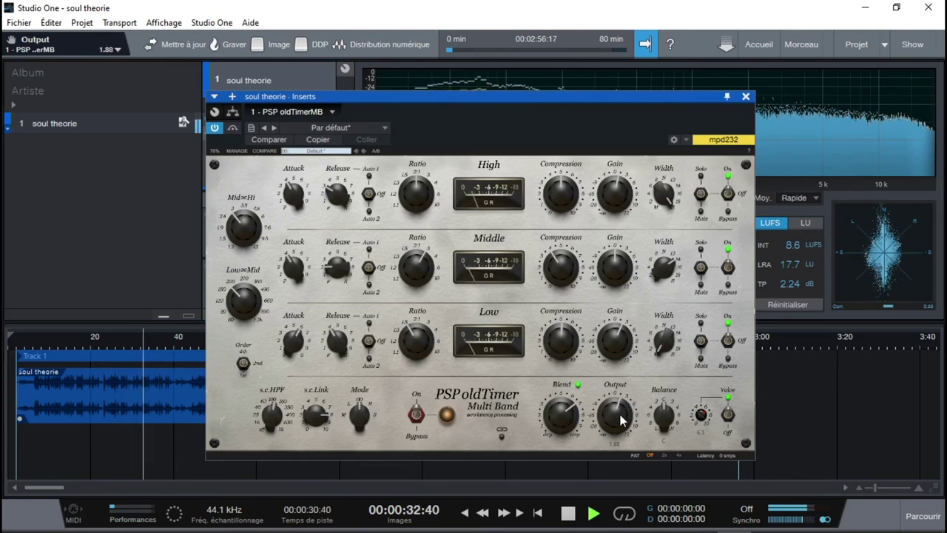
Readjust the Low band's gain, and raise the High band's gain to 4.34 dB and the Middle band's to 4.48 dB.
{"action": "left_click_drag", "start_coordinate": [613, 338], "coordinate": [611, 344]}
{"action": "mouse_move", "coordinate": [618, 264]}
{"action": "left_mouse_down"}
{"action": "mouse_move", "coordinate": [614, 217]}
{"action": "mouse_move", "coordinate": [611, 248]}
{"action": "left_mouse_up"}
{"action": "left_click_drag", "start_coordinate": [613, 198], "coordinate": [611, 219]}
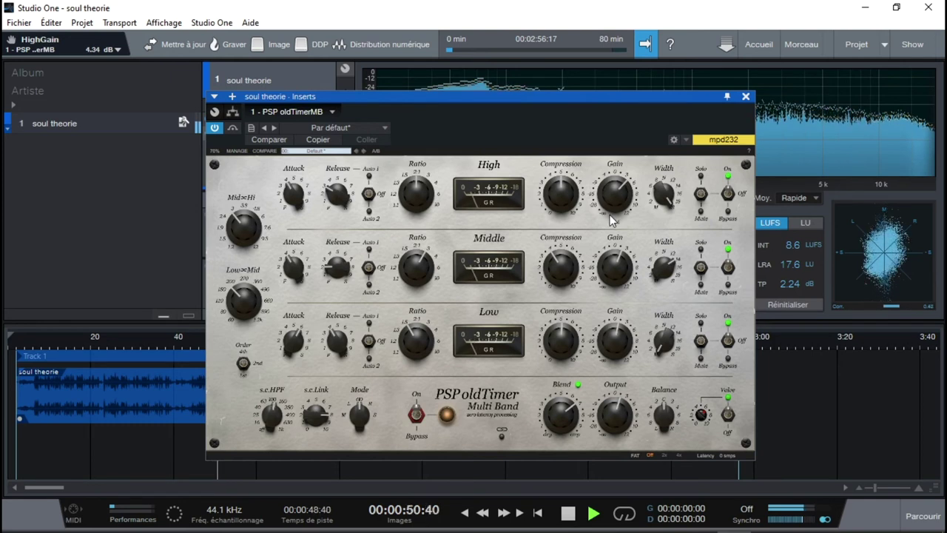
{"action": "left_click_drag", "start_coordinate": [621, 279], "coordinate": [617, 270]}
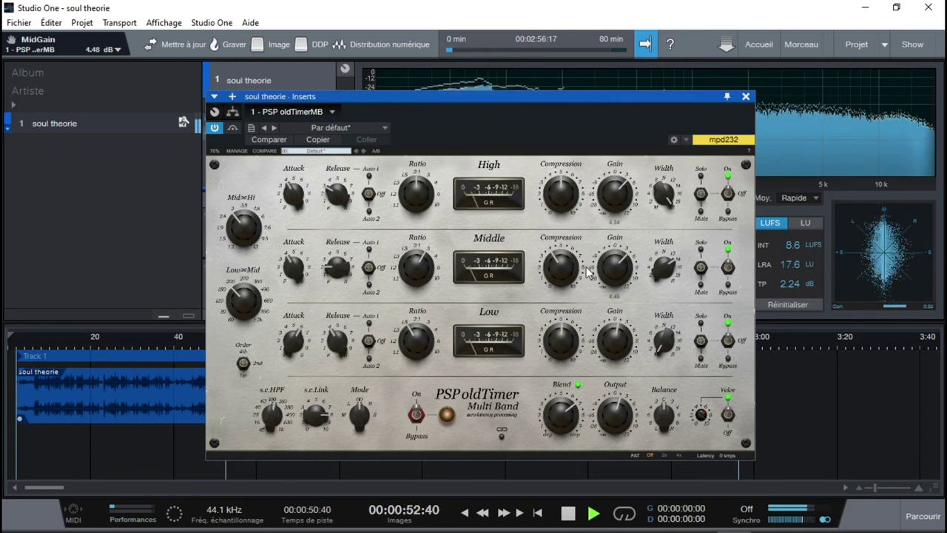
Set the sidechain high-pass filter to 240 Hz, lower the Middle band's gain and set the High band's gain to 2.72 dB.
{"action": "left_click_drag", "start_coordinate": [272, 422], "coordinate": [273, 400]}
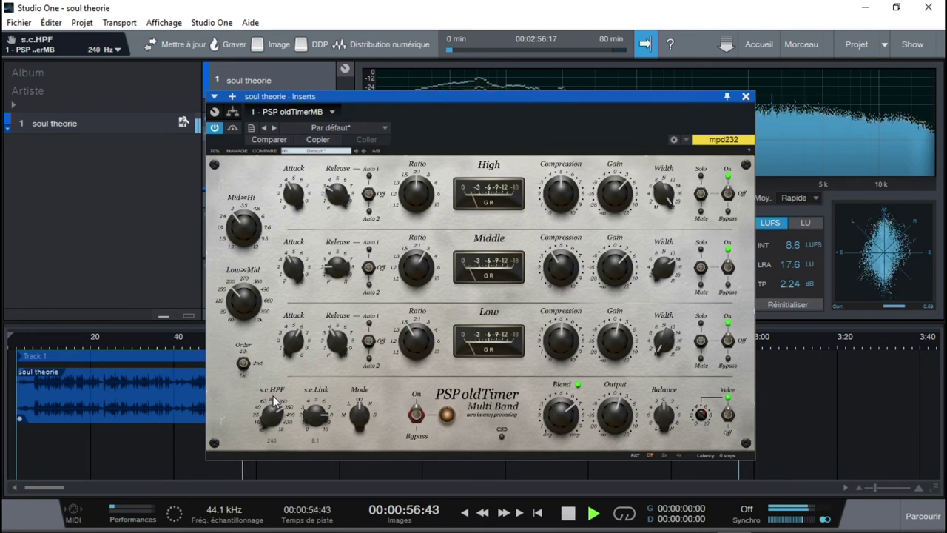
{"action": "left_click_drag", "start_coordinate": [615, 273], "coordinate": [616, 280]}
{"action": "left_click_drag", "start_coordinate": [604, 201], "coordinate": [605, 206]}
Move the plug-in window off the level meters and compare the levels with processing bypassed and engaged.
{"action": "left_click_drag", "start_coordinate": [665, 102], "coordinate": [480, 66]}
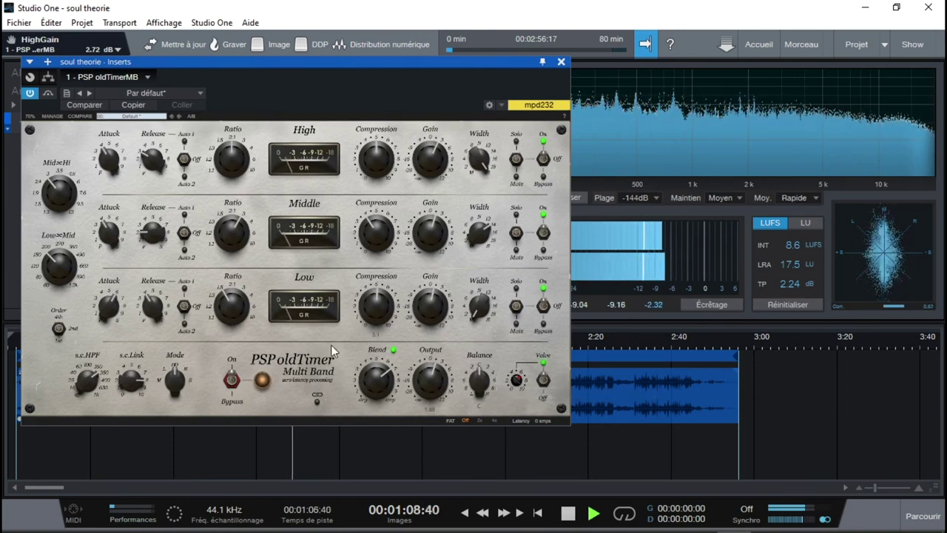
{"action": "left_click", "coordinate": [233, 380]}
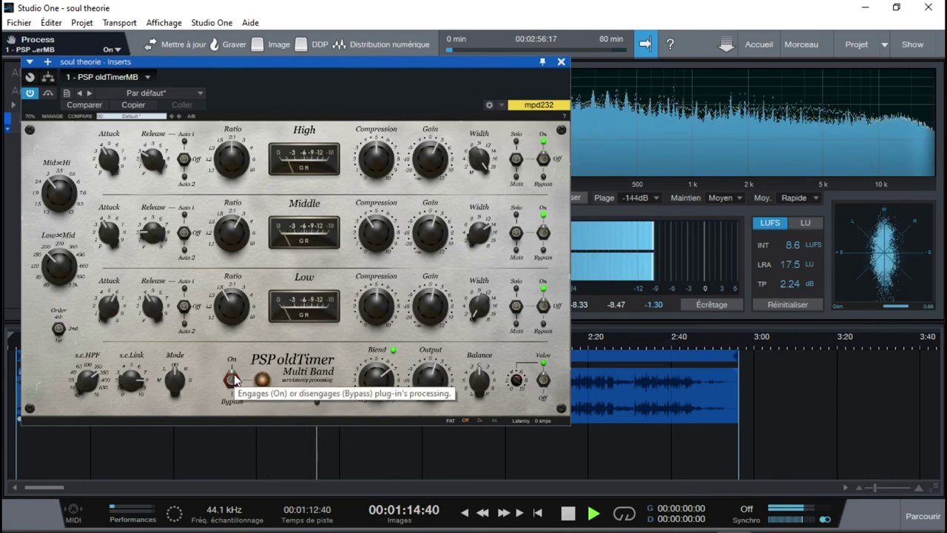
{"action": "left_click", "coordinate": [233, 381]}
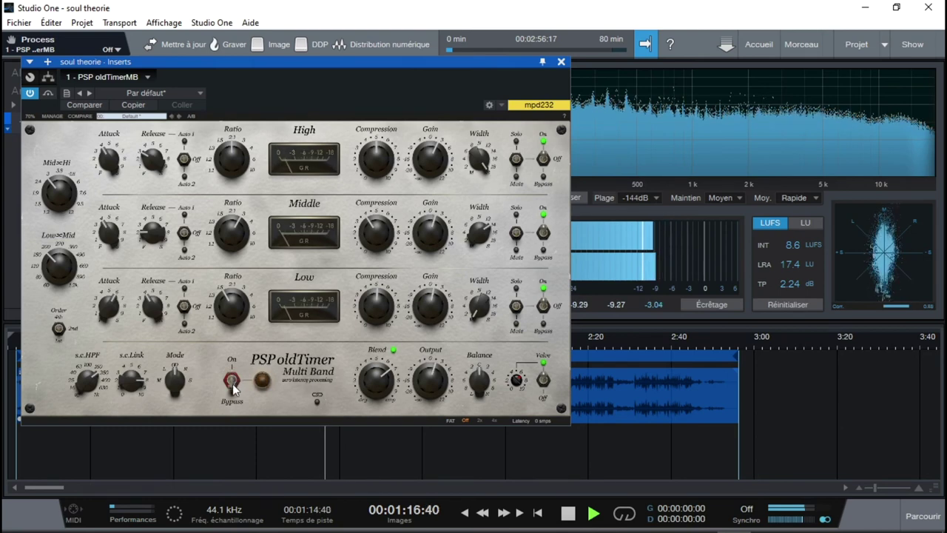
{"action": "left_click", "coordinate": [232, 389]}
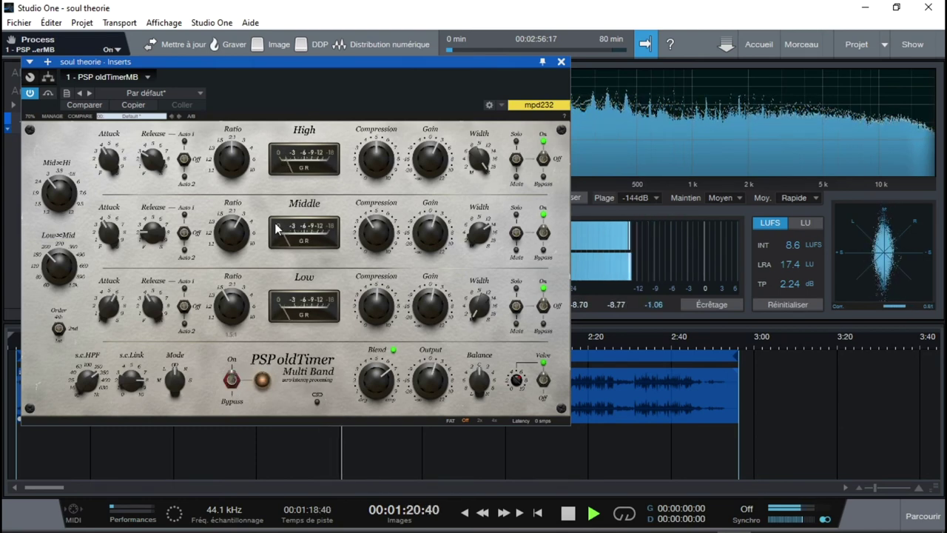
{"action": "left_click_drag", "start_coordinate": [291, 63], "coordinate": [406, 66]}
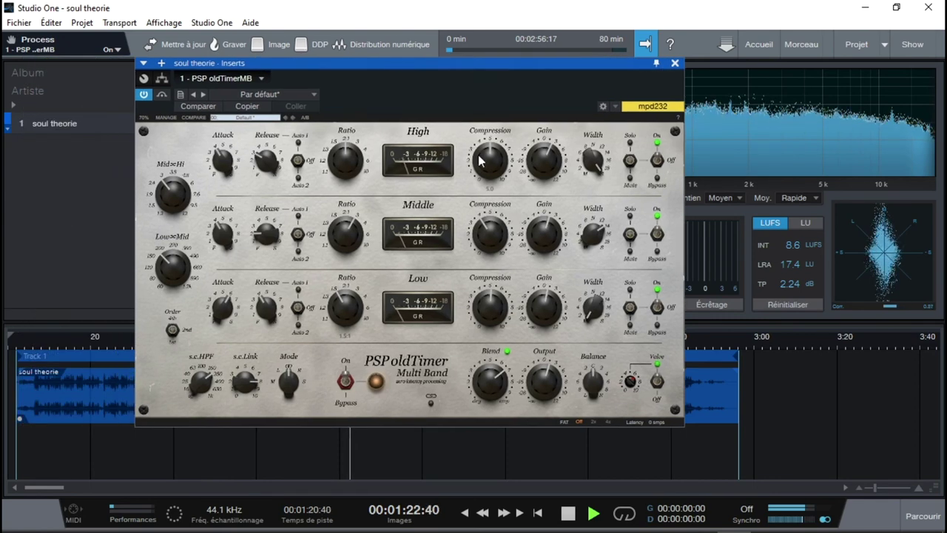
Solo the Low, Middle and High bands one after another to hear each alone, restoring normal playback of all bands.
{"action": "left_click", "coordinate": [629, 307]}
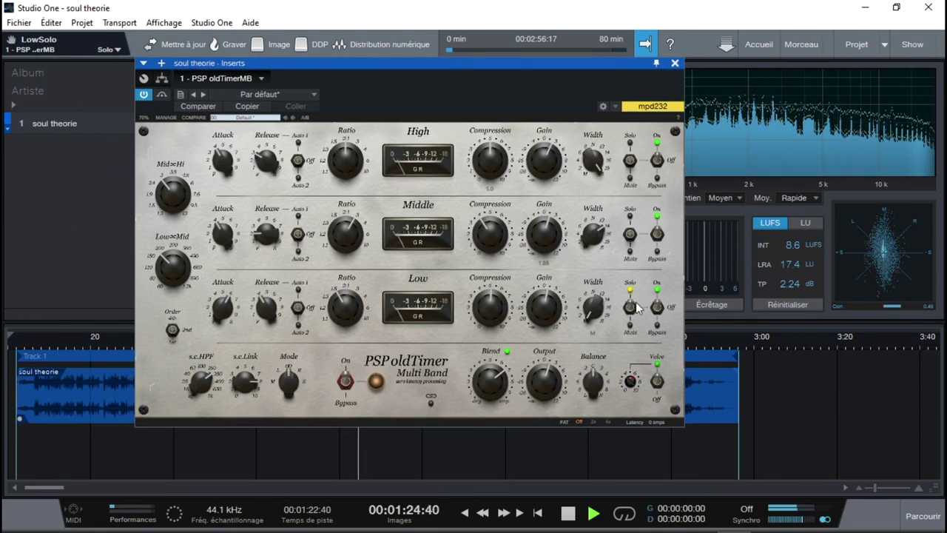
{"action": "left_click", "coordinate": [633, 235]}
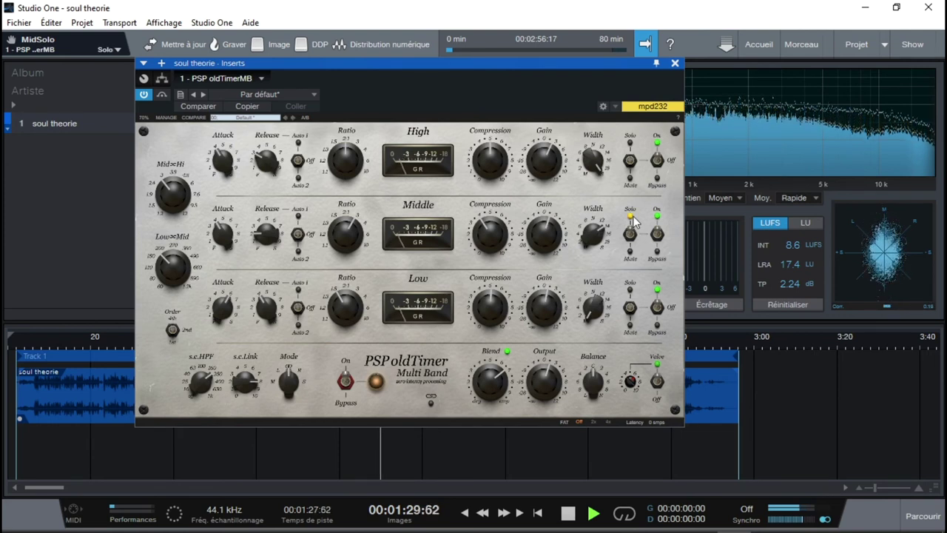
{"action": "left_click", "coordinate": [633, 229]}
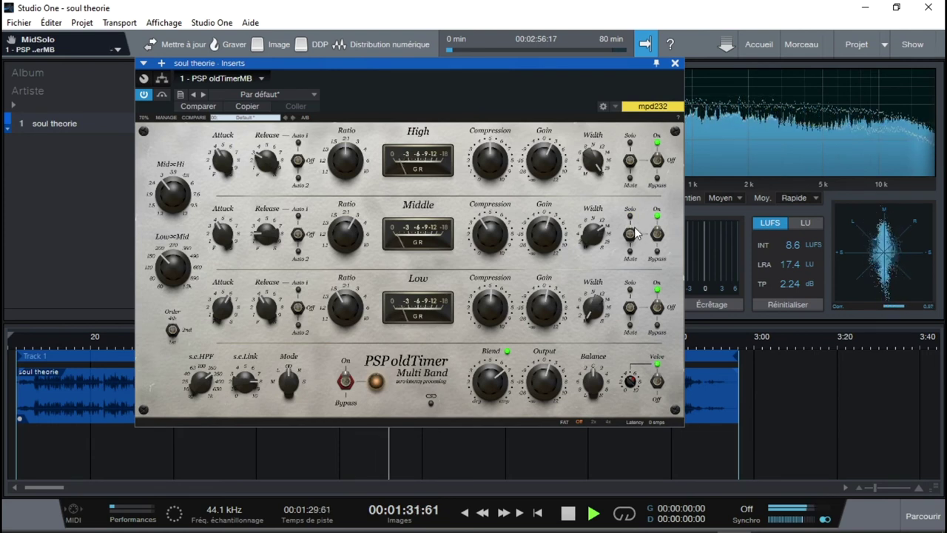
{"action": "left_click", "coordinate": [630, 164]}
{"action": "left_click", "coordinate": [633, 142]}
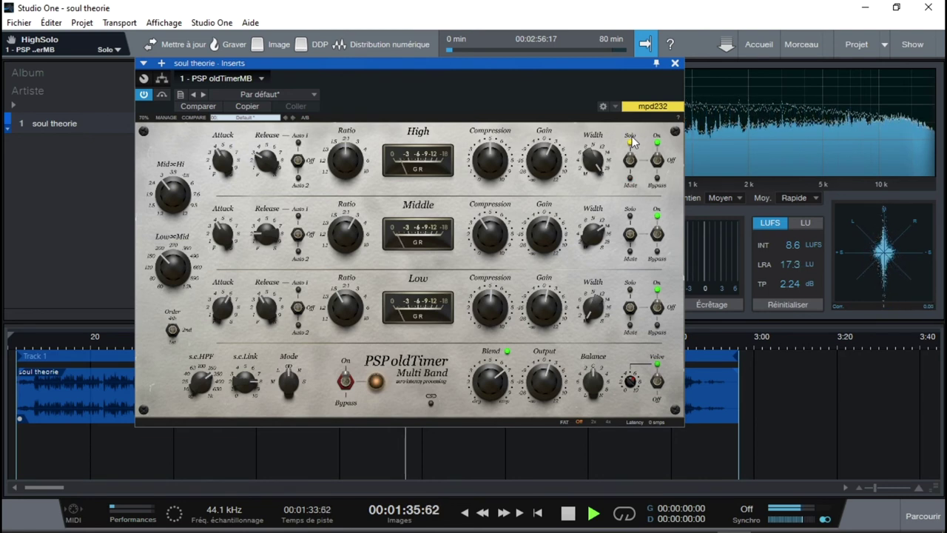
{"action": "left_click", "coordinate": [632, 161]}
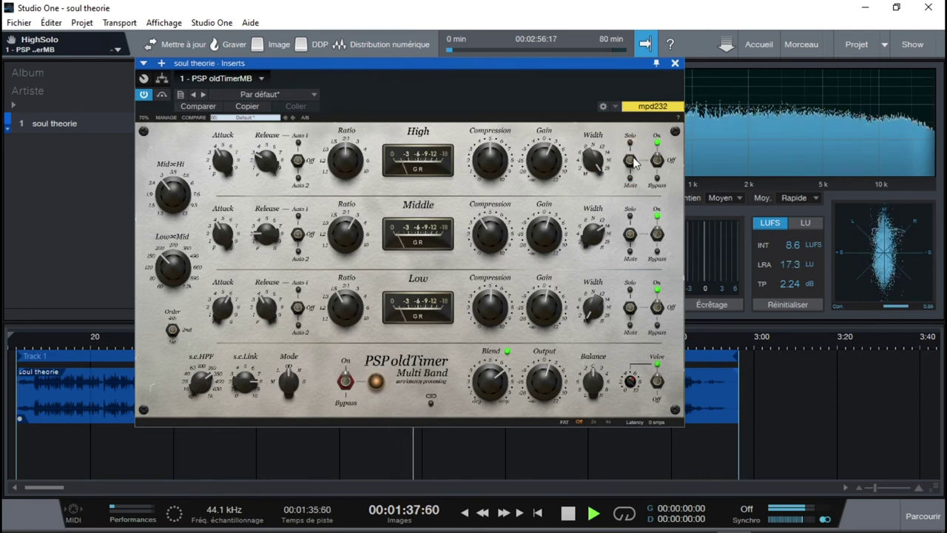
Try the valve stage at zero depth, set the valve depth to 7.2 and the blend to 7.77.
{"action": "left_click", "coordinate": [658, 383]}
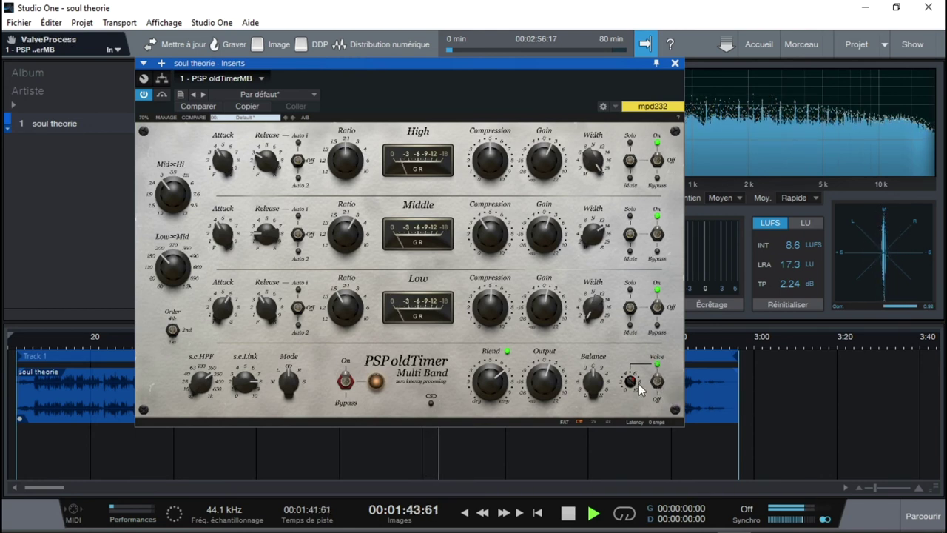
{"action": "left_click_drag", "start_coordinate": [631, 340], "coordinate": [663, 491]}
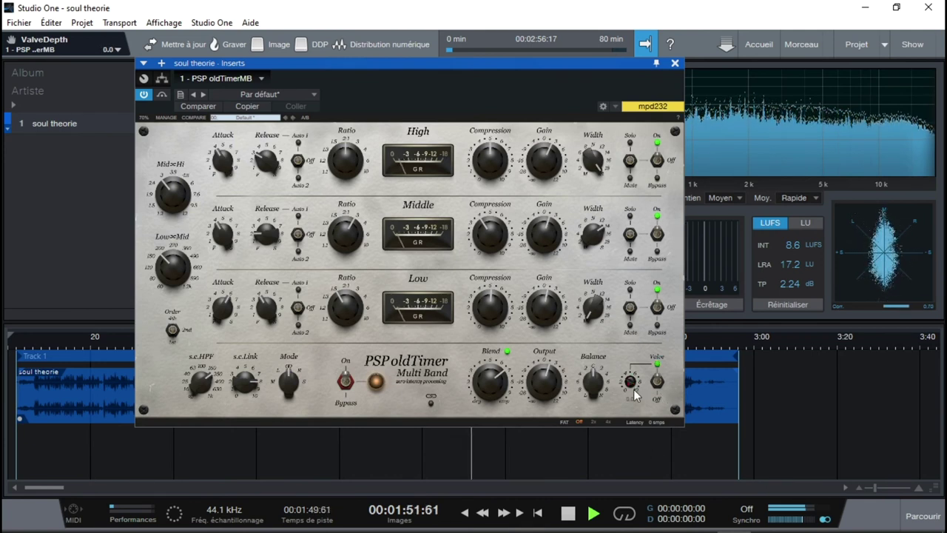
{"action": "left_click_drag", "start_coordinate": [642, 411], "coordinate": [630, 274]}
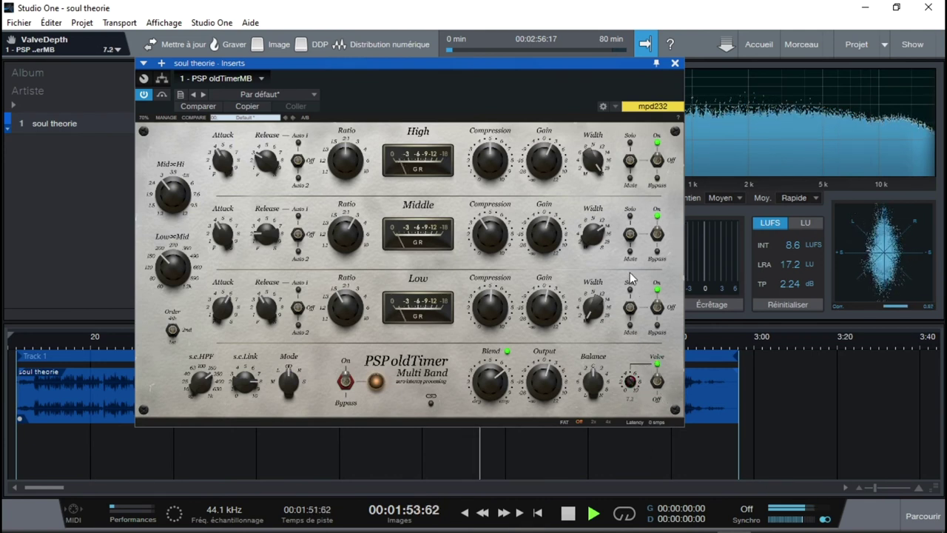
{"action": "left_click_drag", "start_coordinate": [492, 378], "coordinate": [491, 351]}
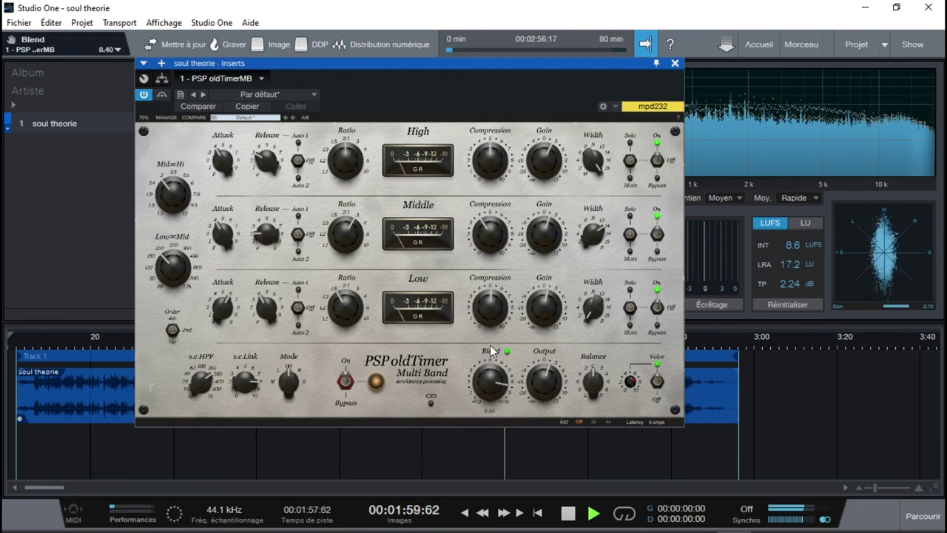
{"action": "left_click_drag", "start_coordinate": [491, 351], "coordinate": [489, 358]}
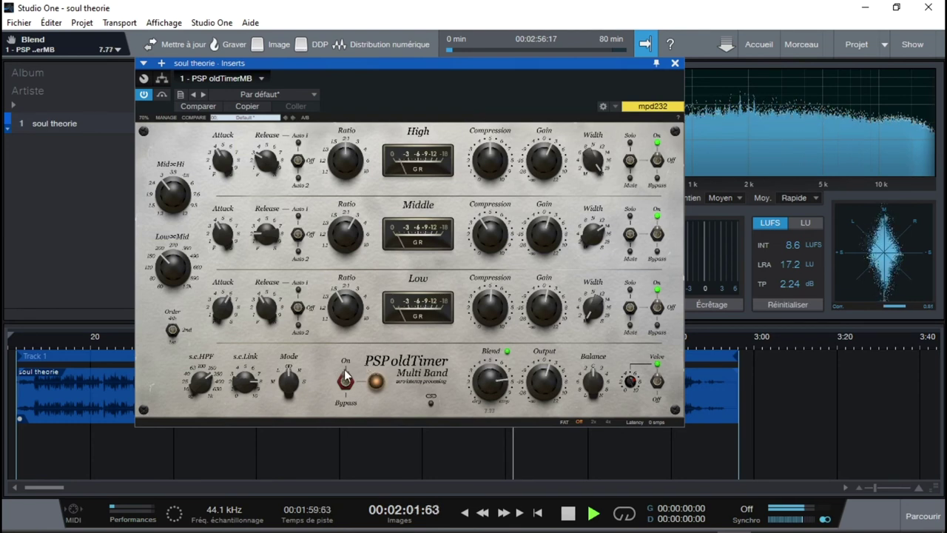
Try the sidechain high-pass filter at 209 Hz, set it to 269 Hz with playback stopped, and resume playback.
{"action": "mouse_move", "coordinate": [208, 381]}
{"action": "left_mouse_down"}
{"action": "mouse_move", "coordinate": [201, 509]}
{"action": "mouse_move", "coordinate": [206, 330]}
{"action": "mouse_move", "coordinate": [204, 376]}
{"action": "left_mouse_up"}
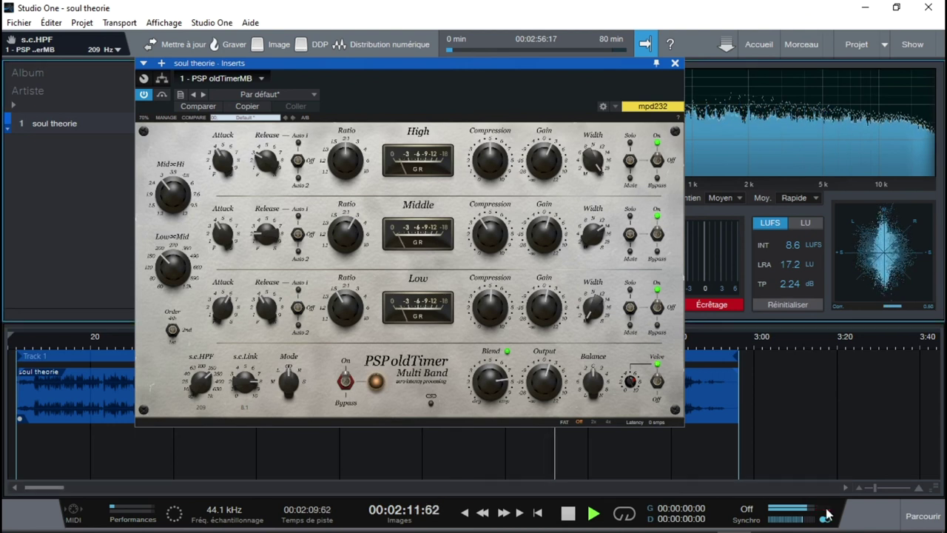
{"action": "key", "text": "space"}
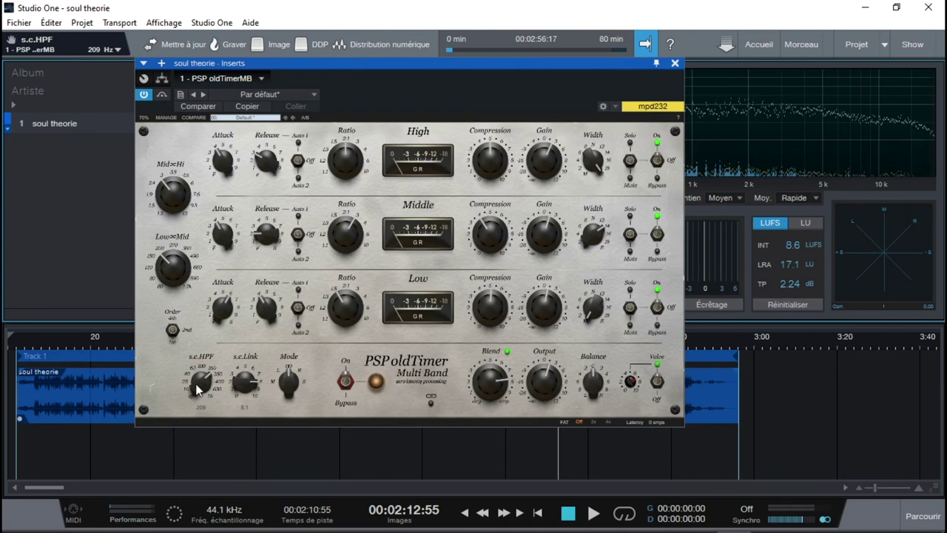
{"action": "left_click_drag", "start_coordinate": [196, 389], "coordinate": [198, 385]}
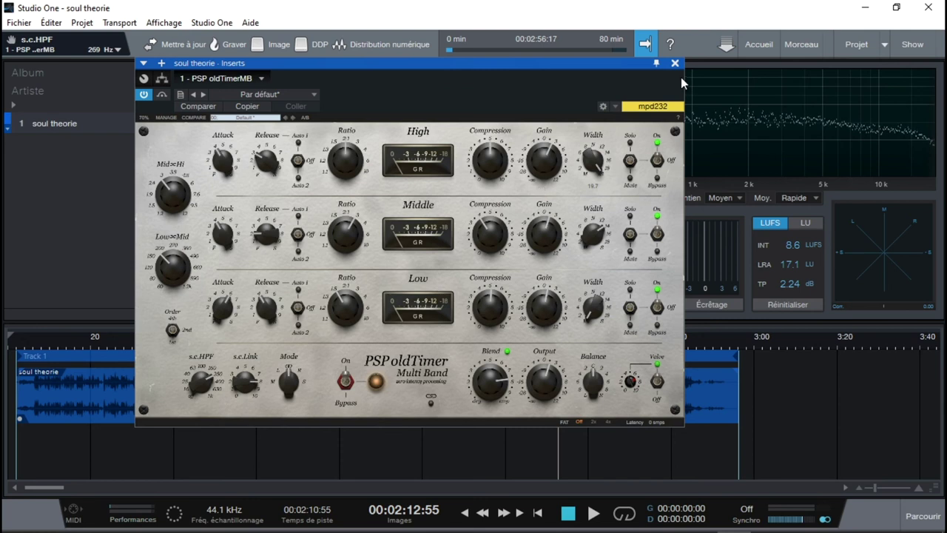
{"action": "key", "text": "space"}
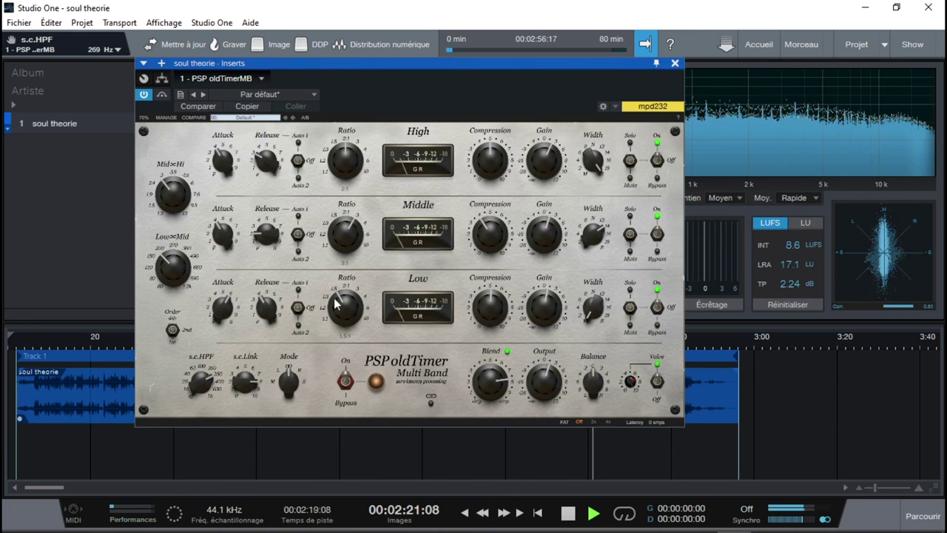
Toggle the compressor's processing on and off repeatedly during playback to compare the final settings with the unprocessed track.
{"action": "left_click", "coordinate": [344, 393]}
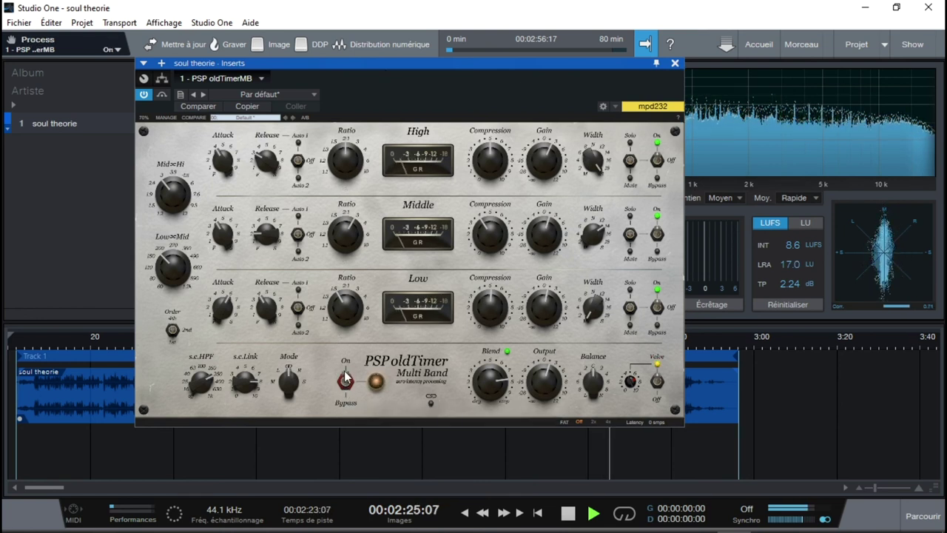
{"action": "left_click", "coordinate": [344, 386]}
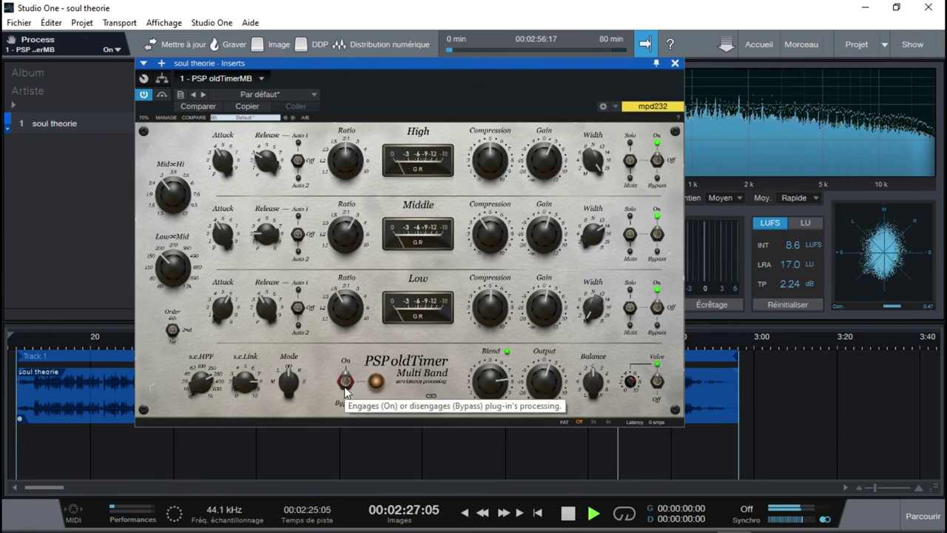
{"action": "left_click", "coordinate": [344, 385]}
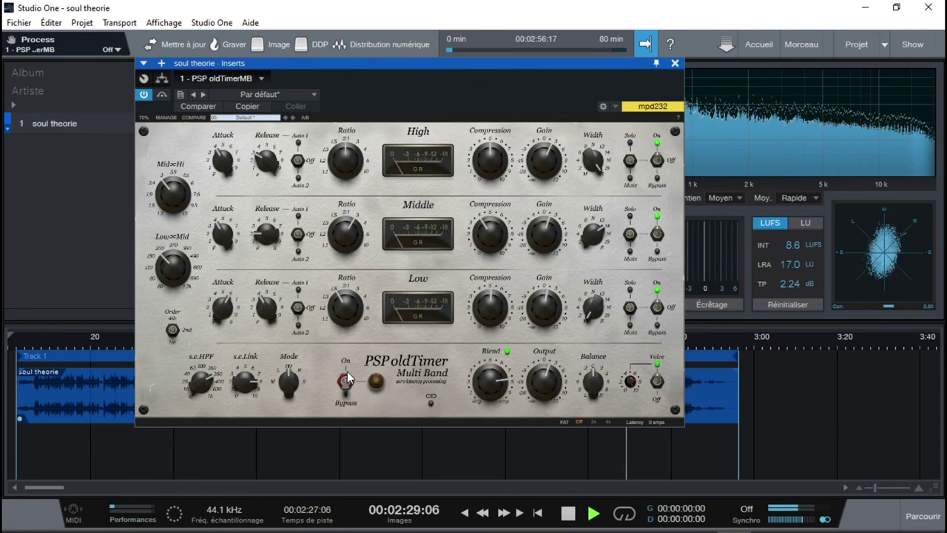
{"action": "left_click", "coordinate": [346, 379]}
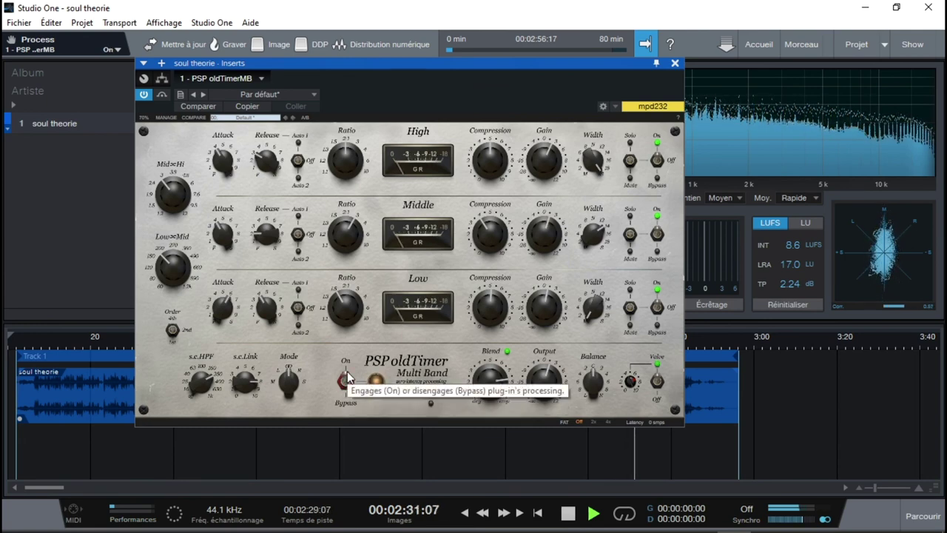
{"action": "left_click", "coordinate": [346, 381]}
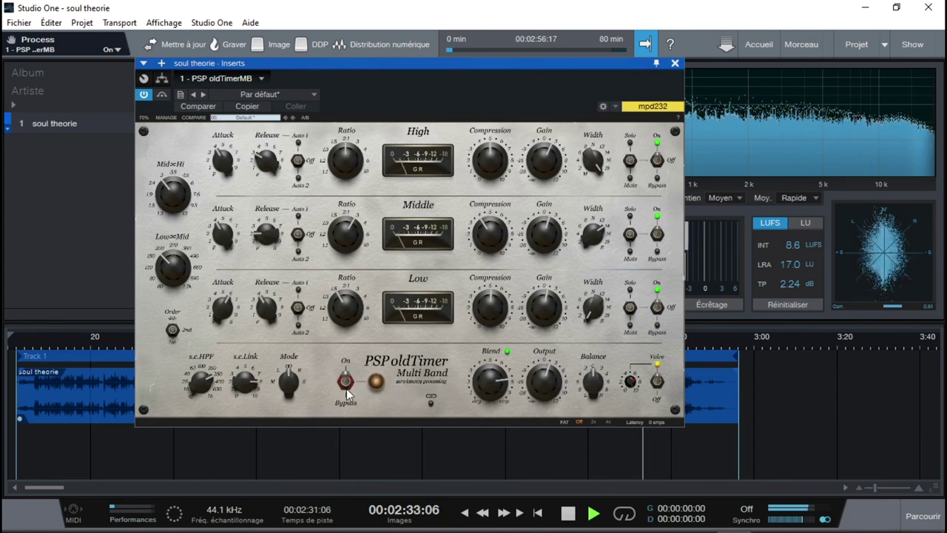
{"action": "left_click", "coordinate": [347, 381]}
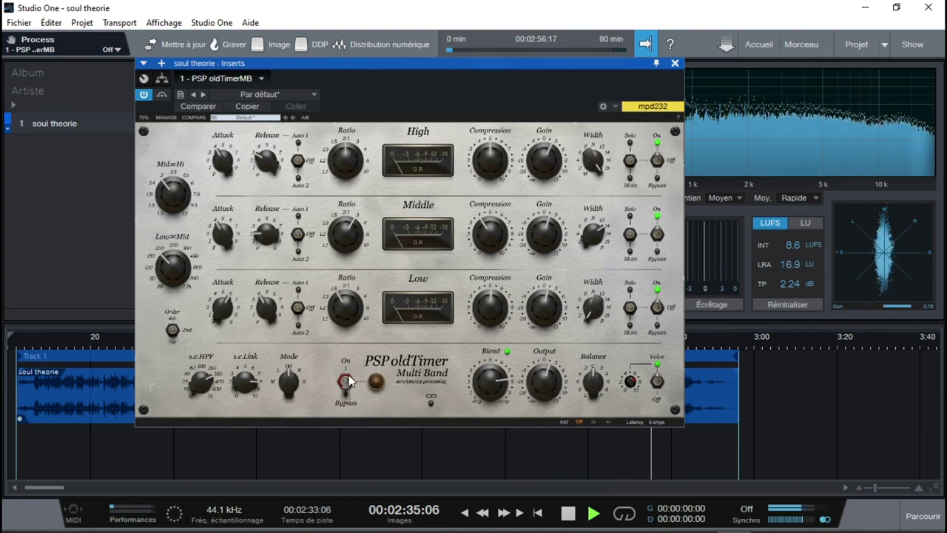